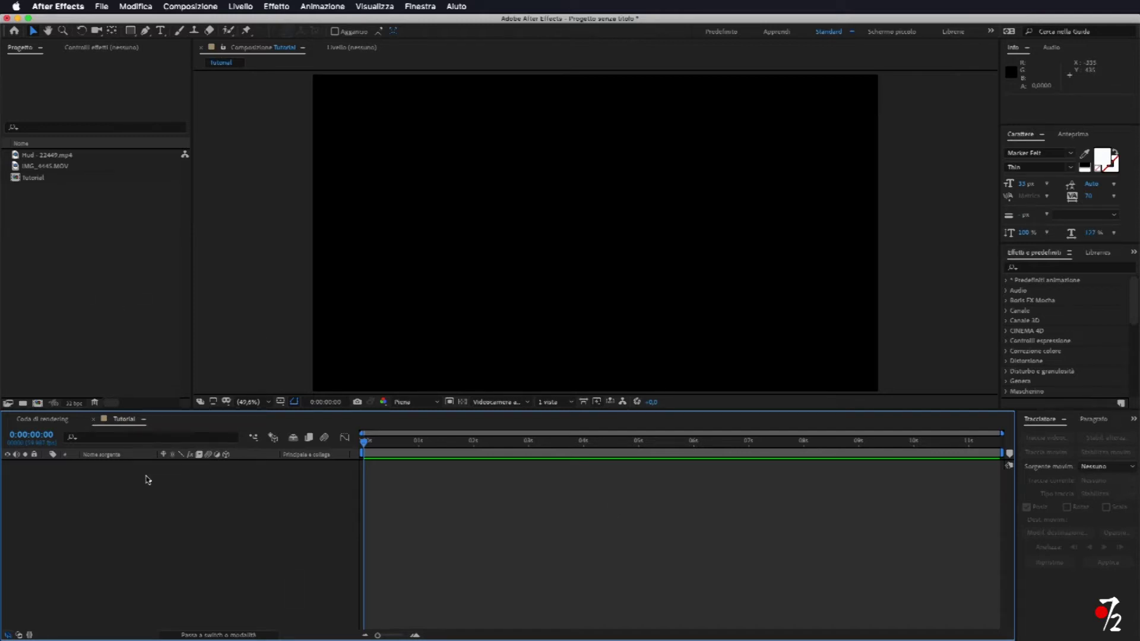
Drag IMG_4445.MOV from the Project panel into the Tutorial composition timeline
click(54, 167)
drag(53, 167, 79, 515)
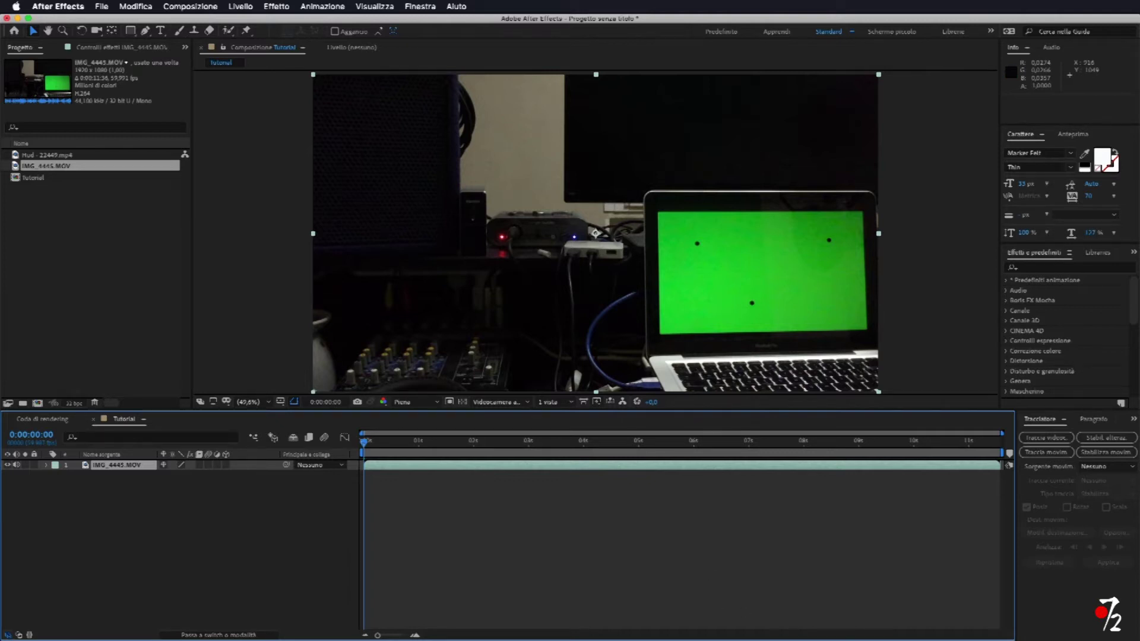
key(super+Tab)
key(super+Tab)
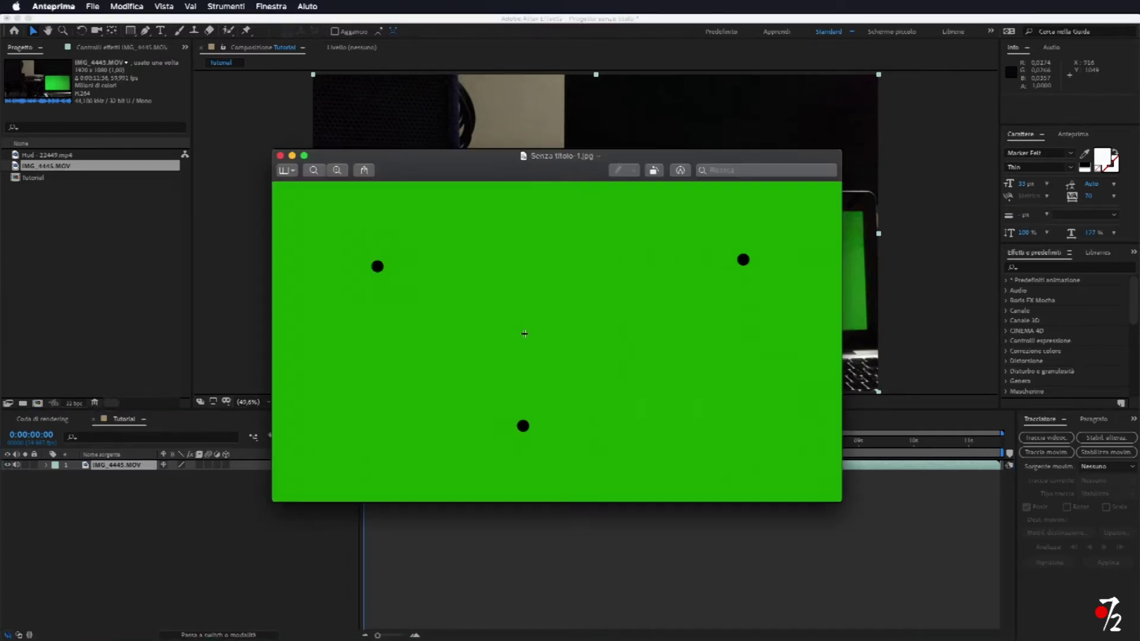
click(304, 156)
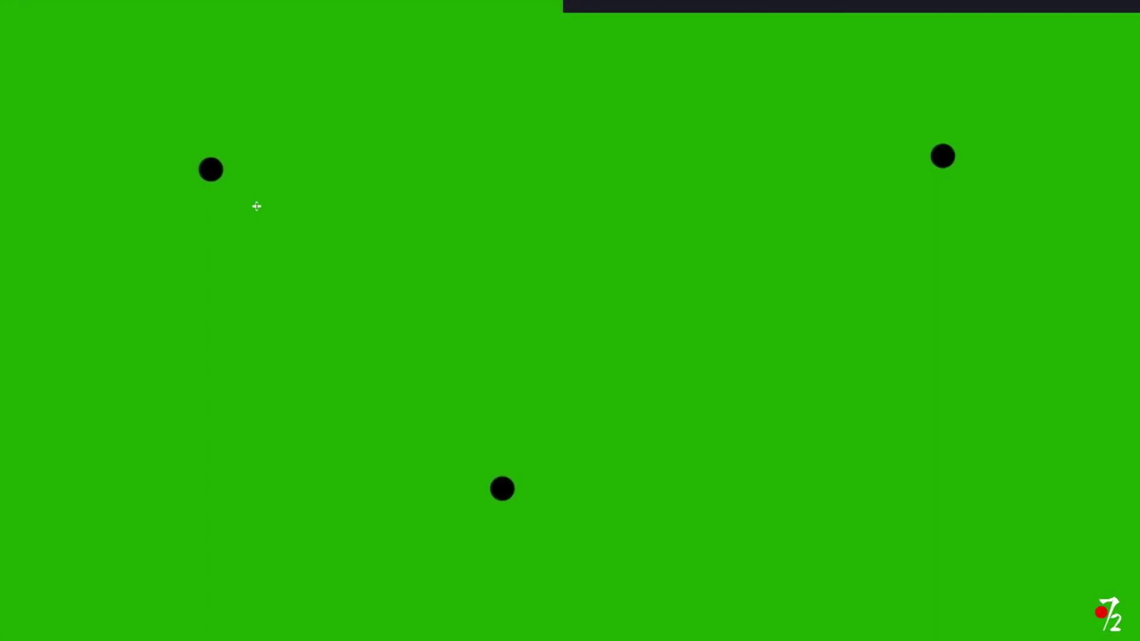
key(Escape)
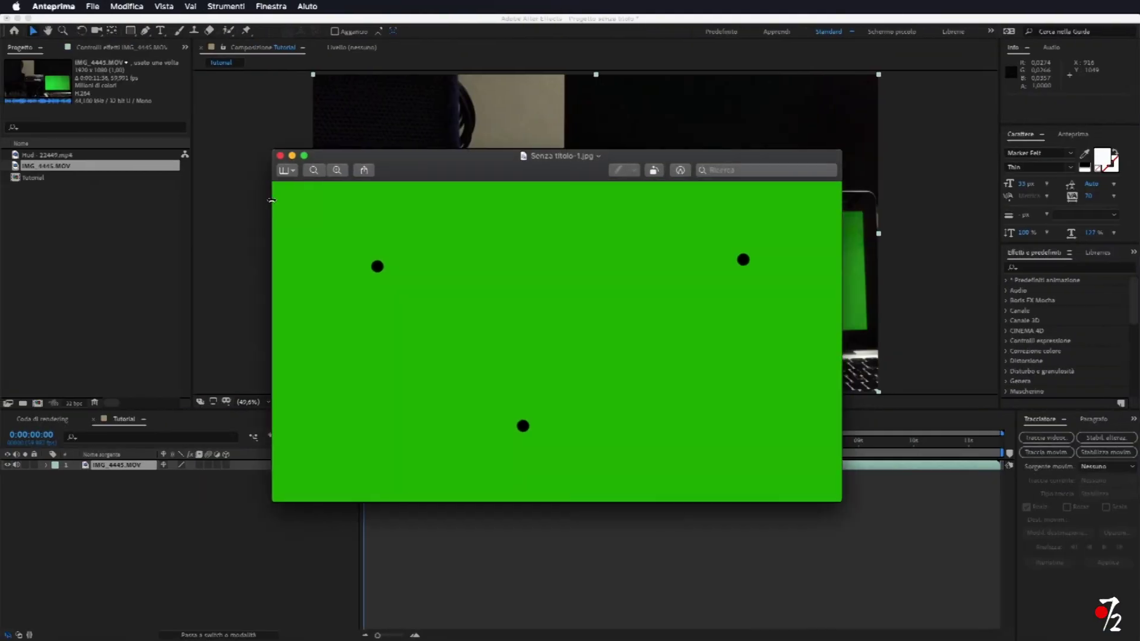
click(285, 159)
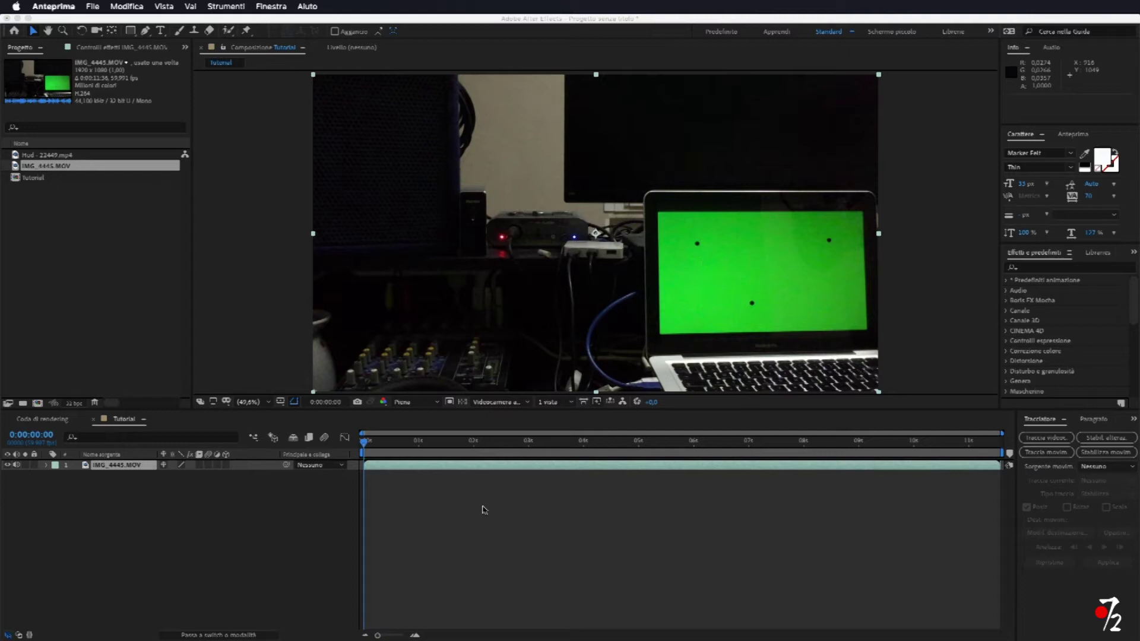
Run Track Camera on the IMG_4445.MOV footage with Detailed Analysis enabled under Advanced
click(131, 467)
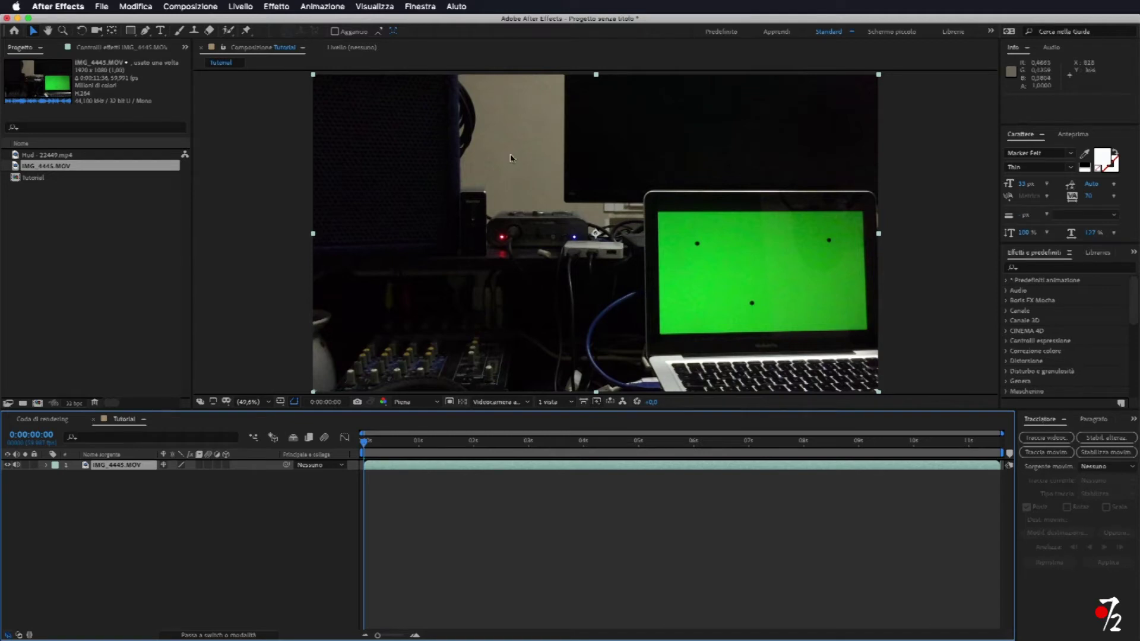
click(419, 6)
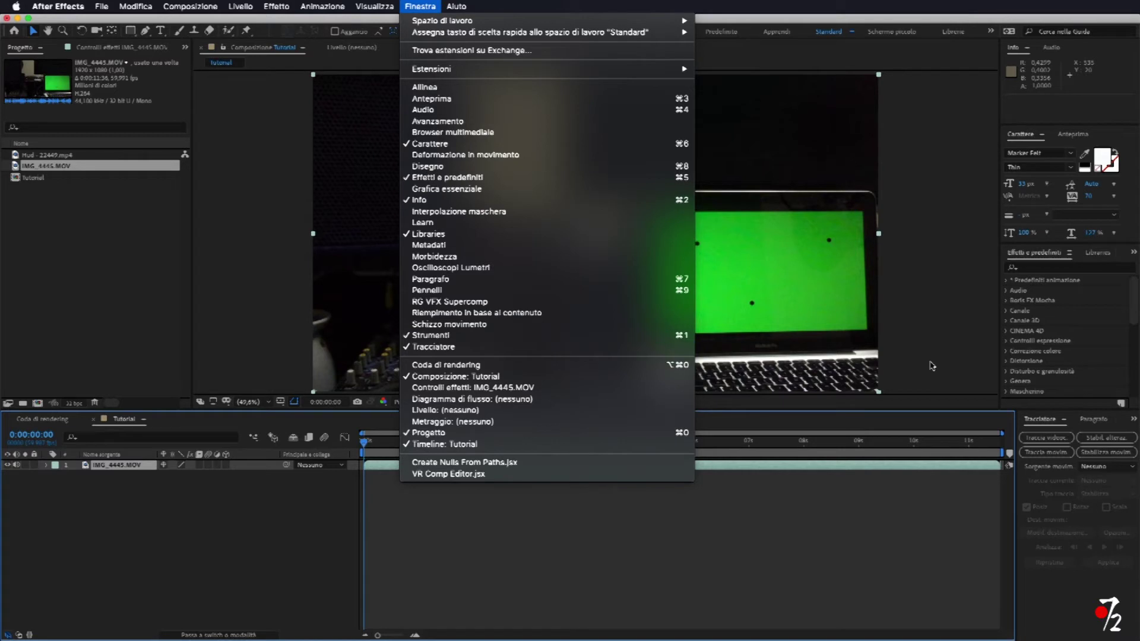
click(1042, 424)
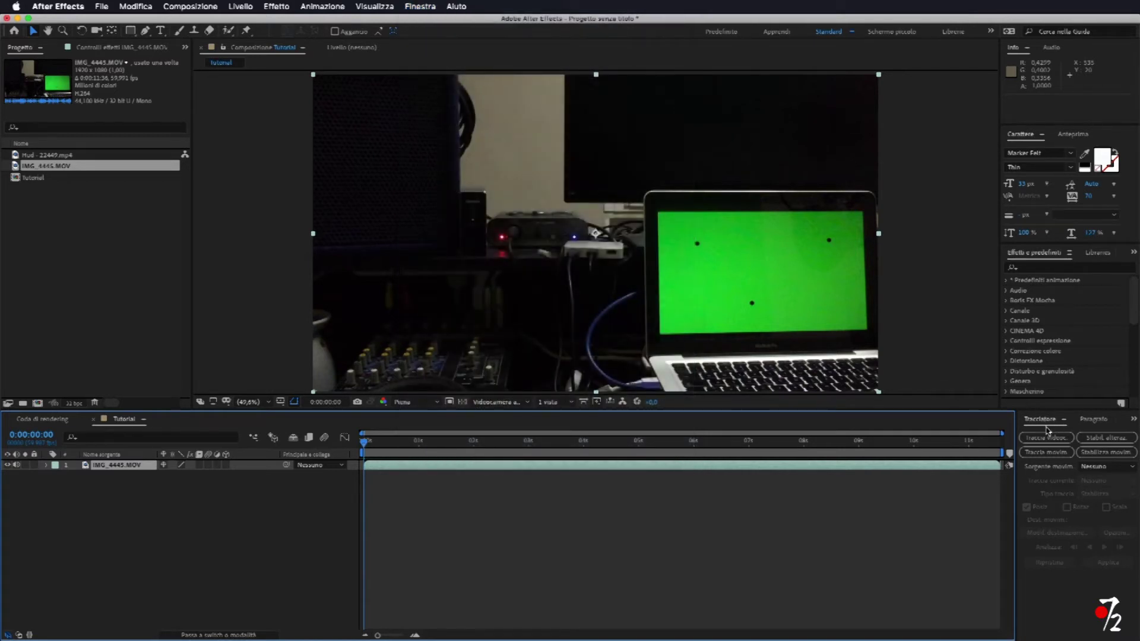
click(1044, 441)
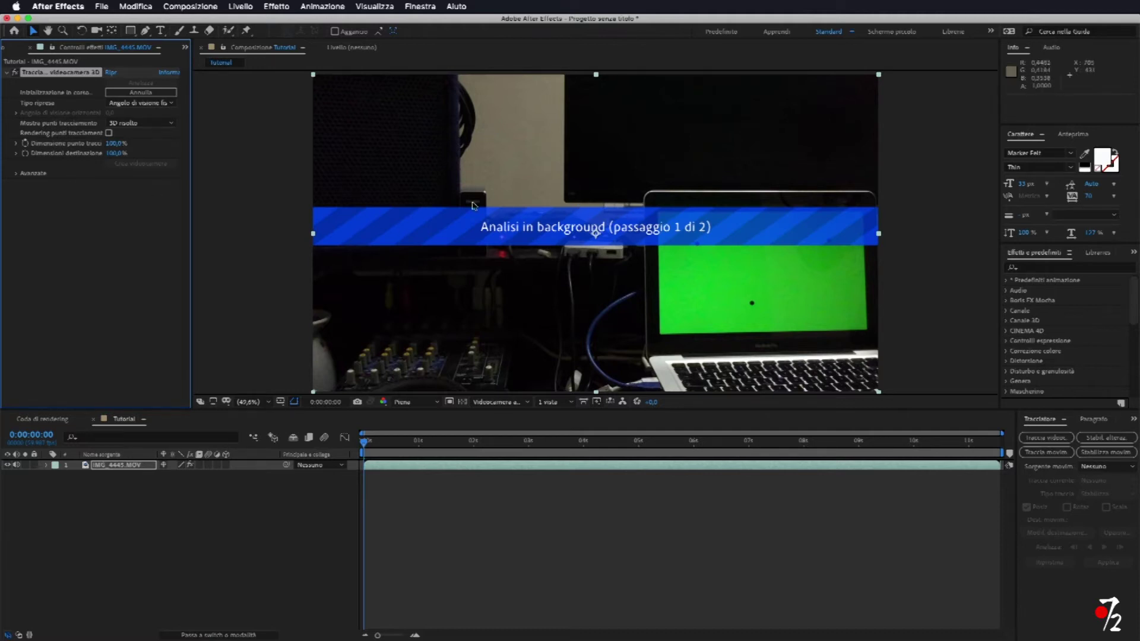
click(16, 174)
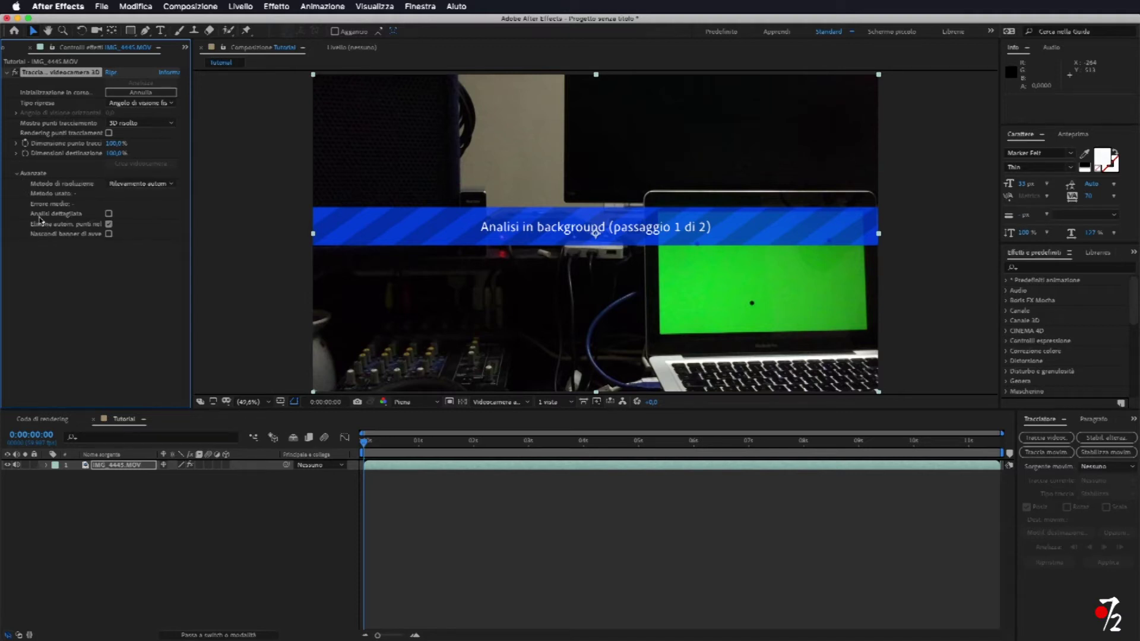
click(109, 213)
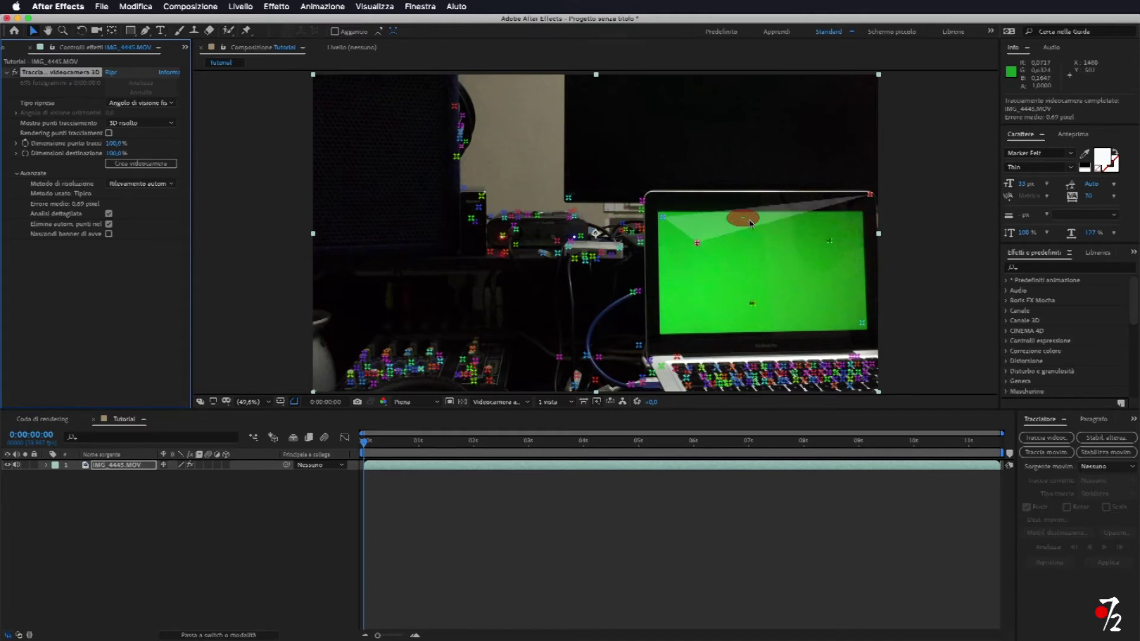
Select the three green-screen track dots, create a solid and camera there, and scrub to verify
click(697, 241)
shift+click(830, 241)
shift+click(753, 303)
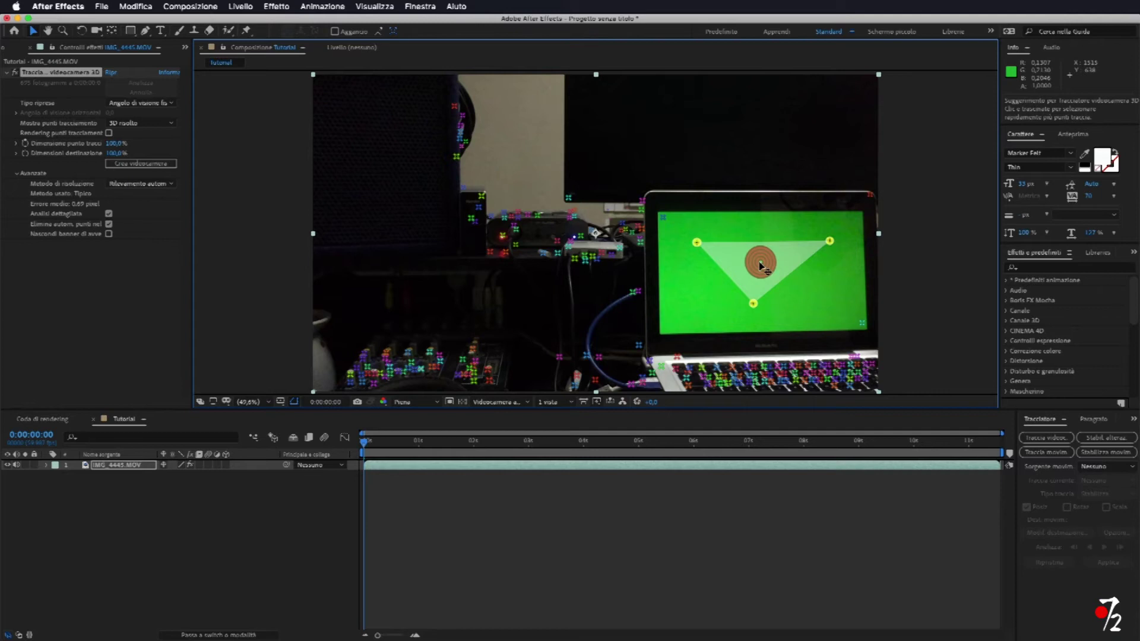
right_click(760, 263)
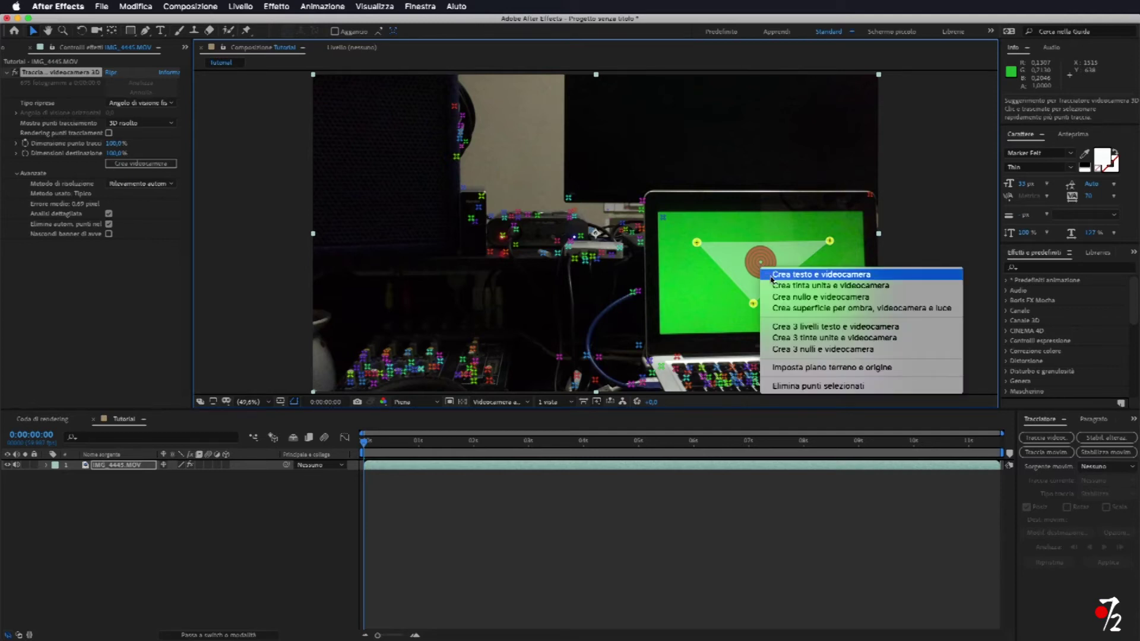
click(837, 286)
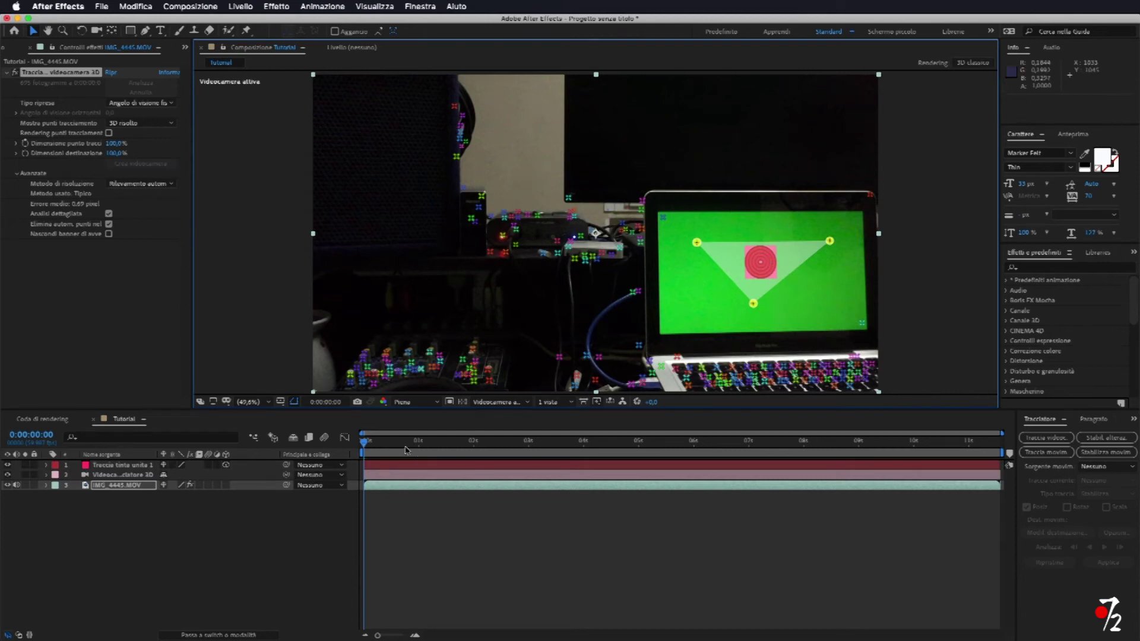
click(373, 442)
mouse_move(373, 442)
mouse_down()
mouse_move(459, 451)
mouse_move(349, 455)
mouse_up()
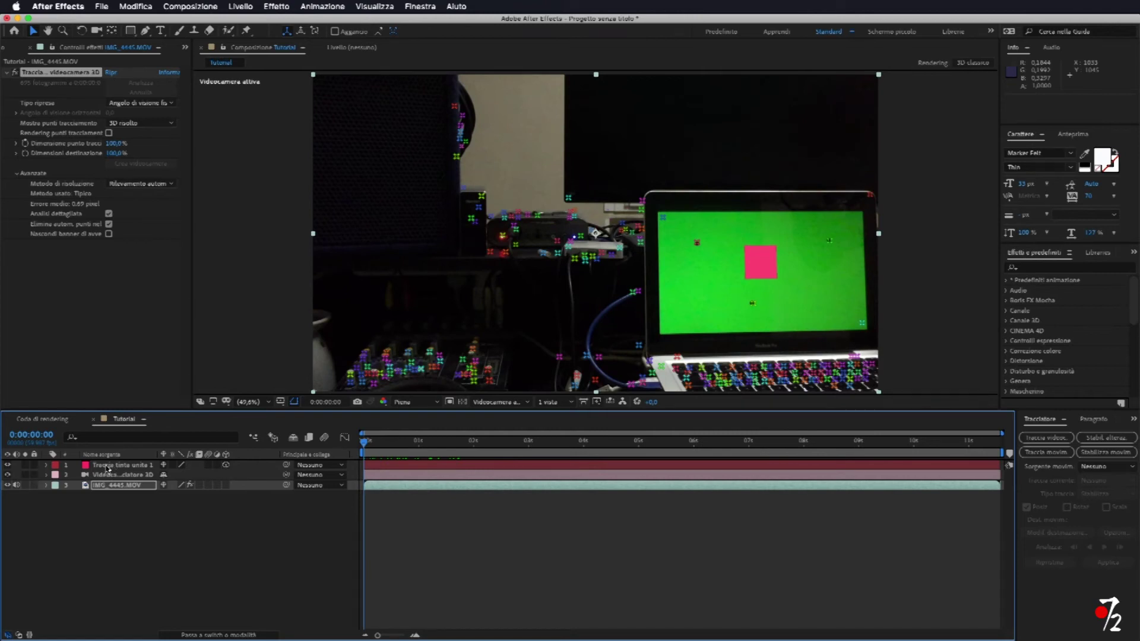
Alt-drag Hud - 22449.mp4 onto the tracked solid layer to replace its source
click(119, 466)
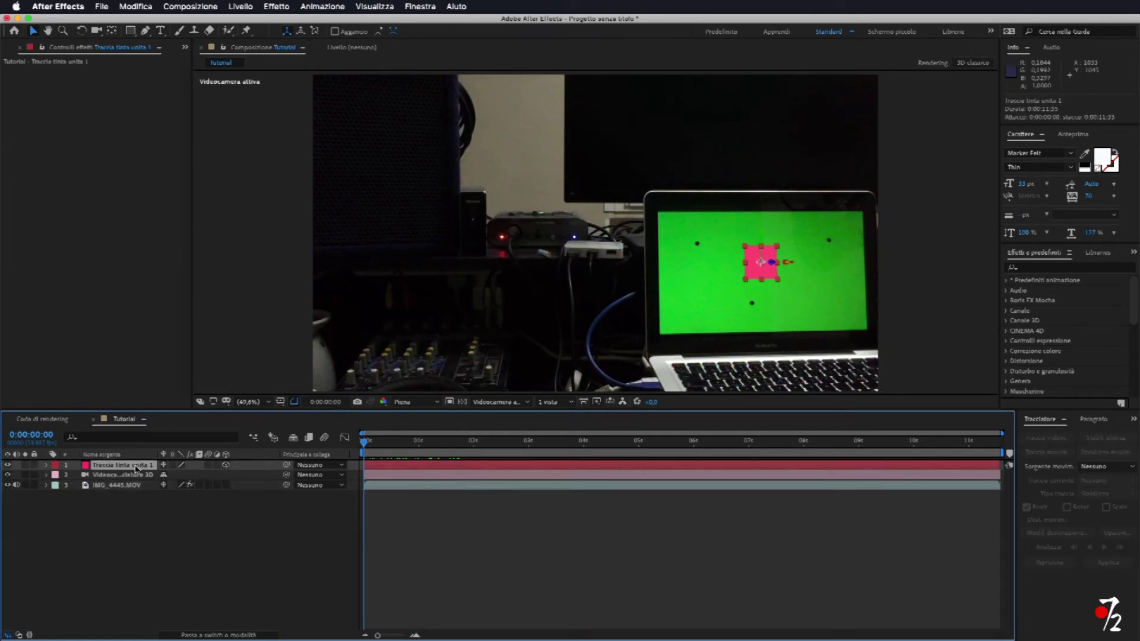
click(185, 47)
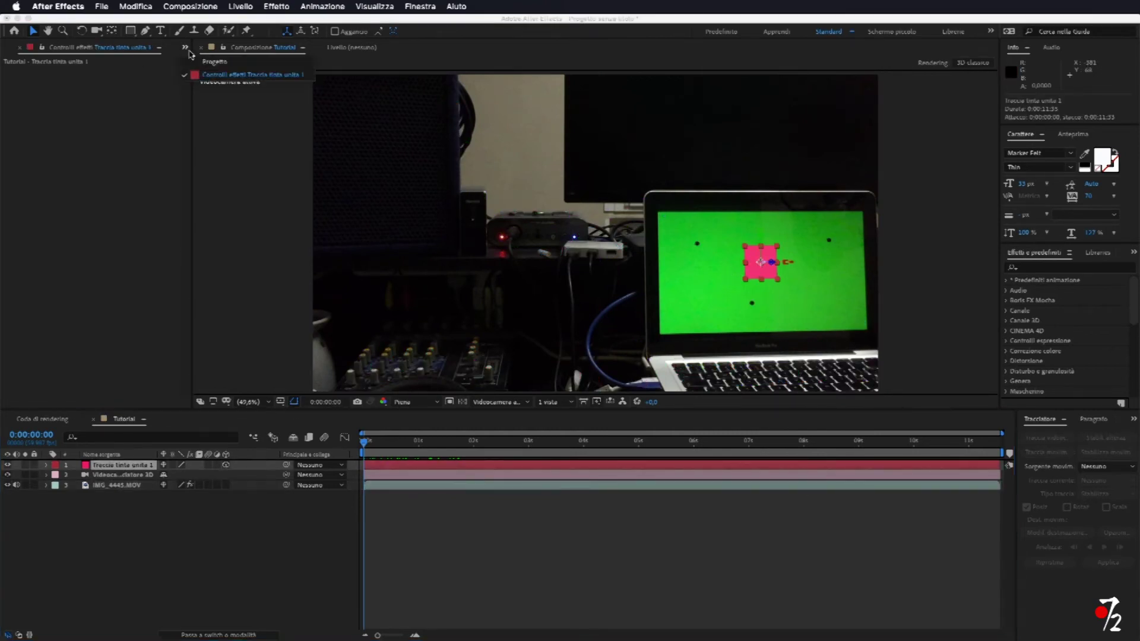
click(196, 76)
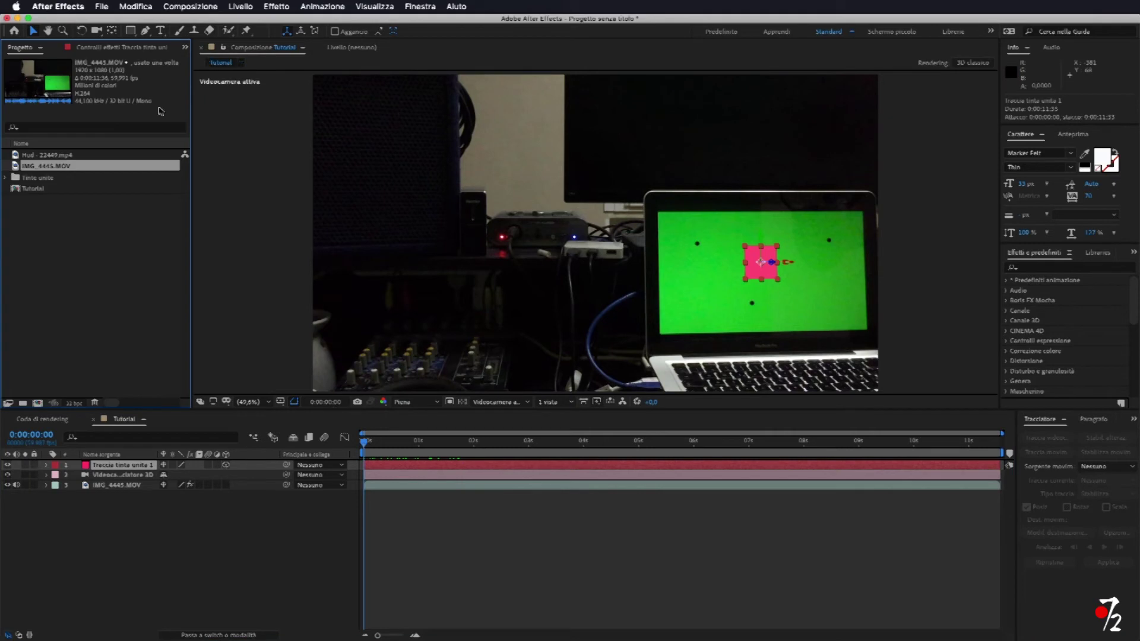
click(57, 156)
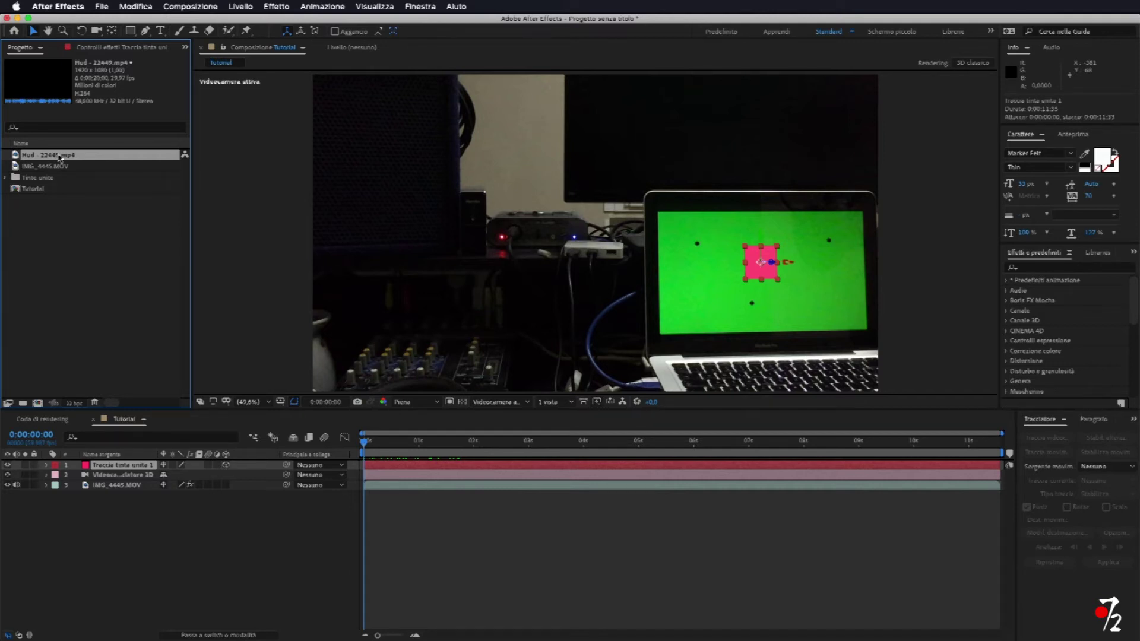
mouse_move(59, 158)
mouse_down()
mouse_move(713, 279)
mouse_move(757, 270)
mouse_up()
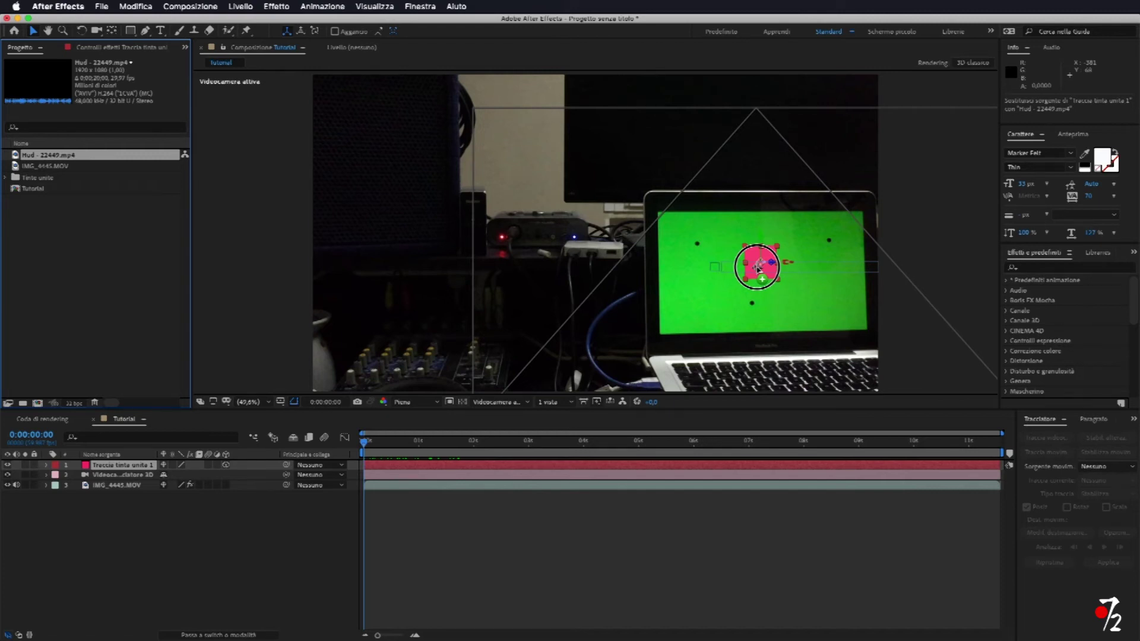
drag(757, 270, 758, 269)
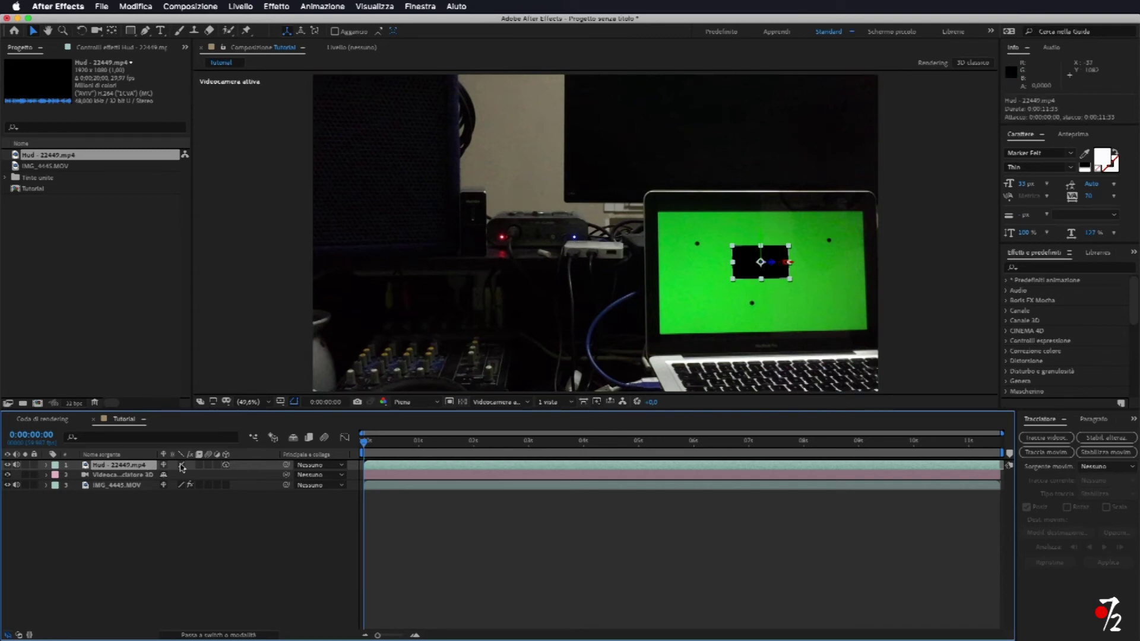
In the HUD layer's Transform, adjust Anchor Point and enlarge Scale to about 363%
click(46, 467)
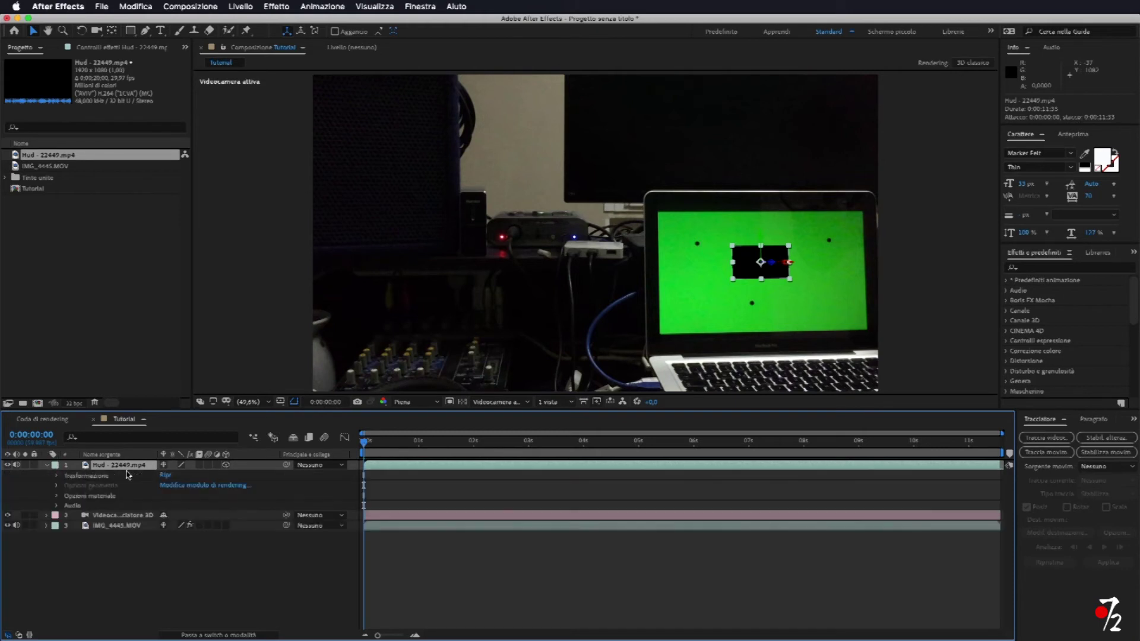
click(57, 476)
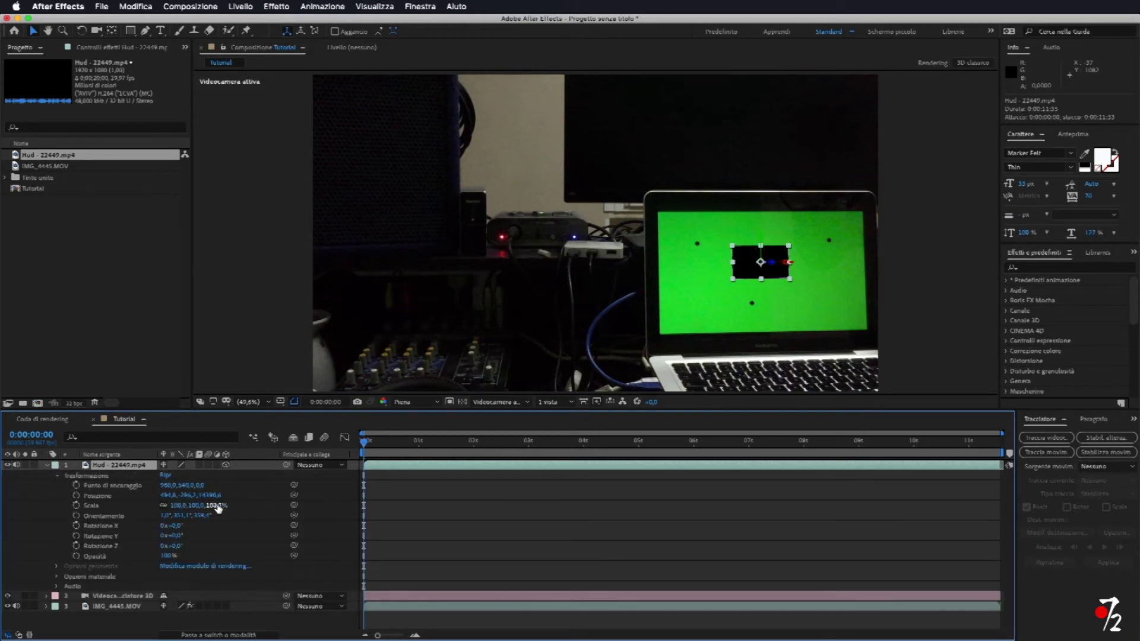
drag(216, 506, 335, 506)
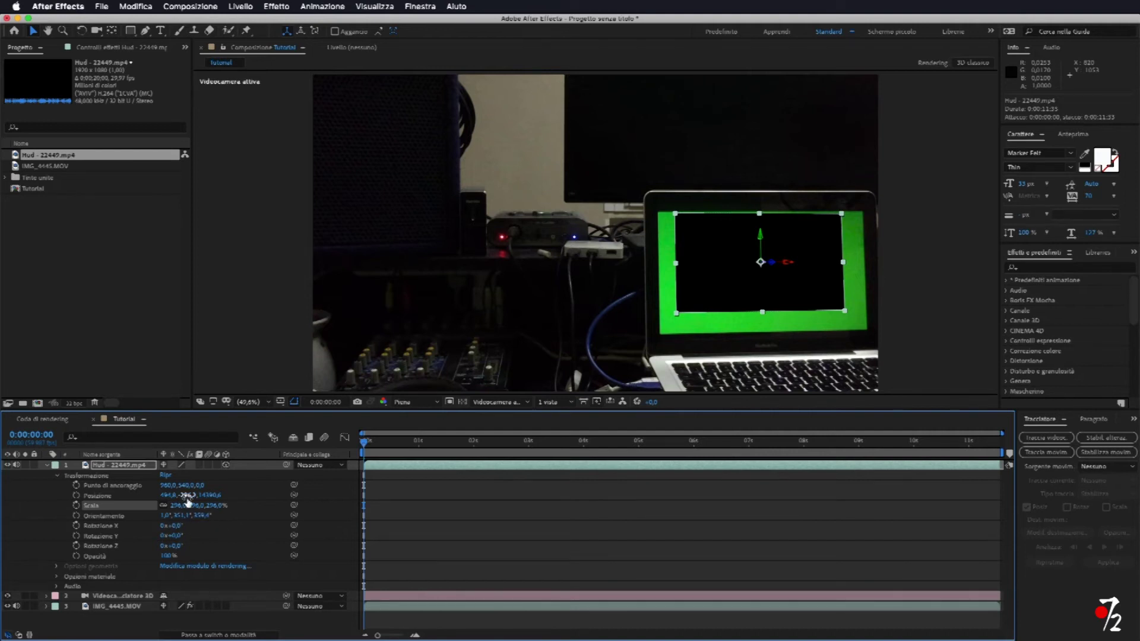
drag(187, 489, 84, 507)
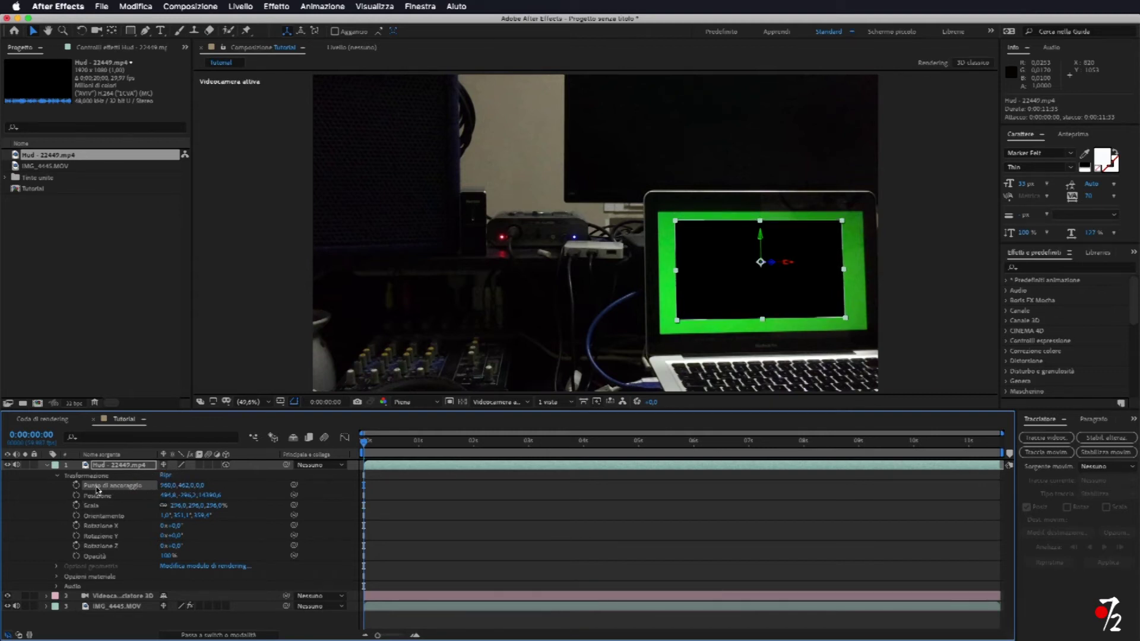
drag(188, 488, 152, 487)
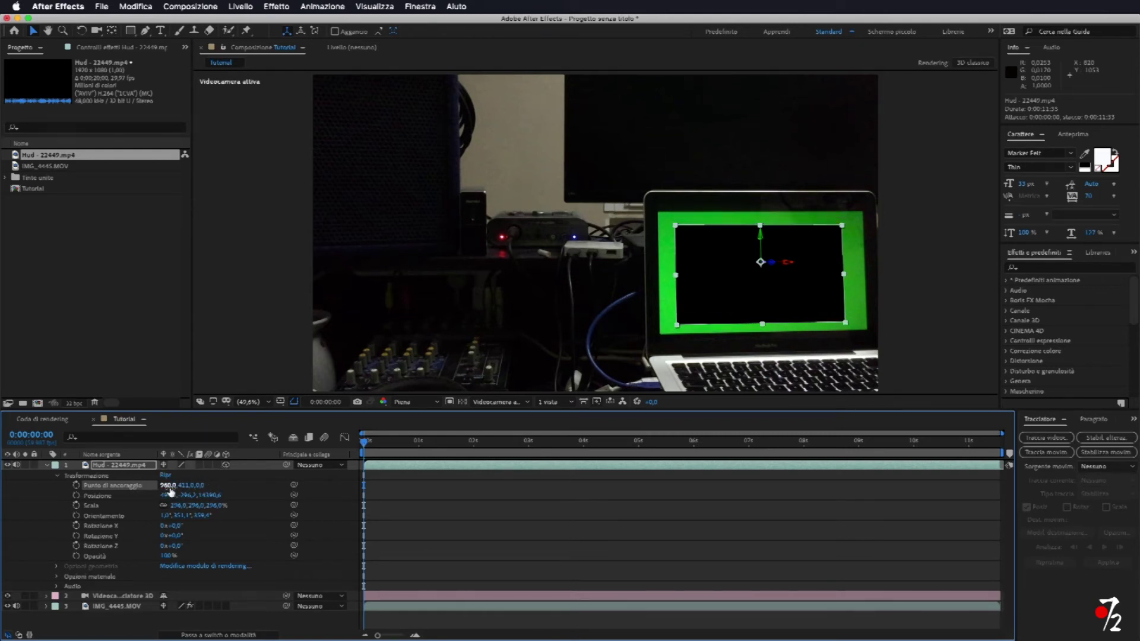
drag(166, 487, 157, 485)
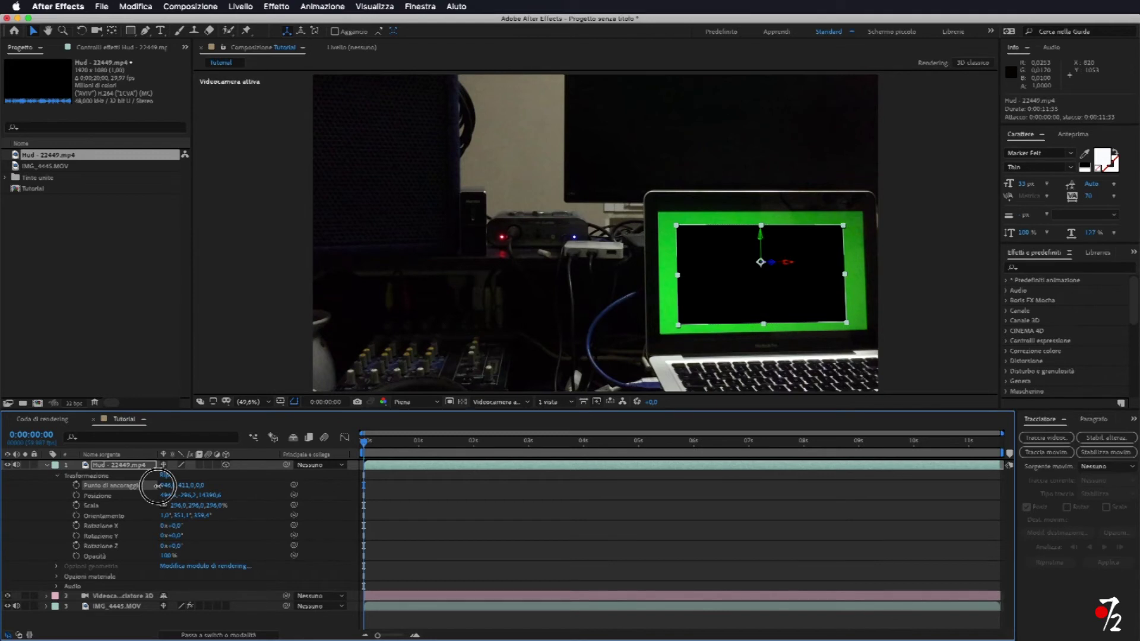
drag(214, 508, 238, 505)
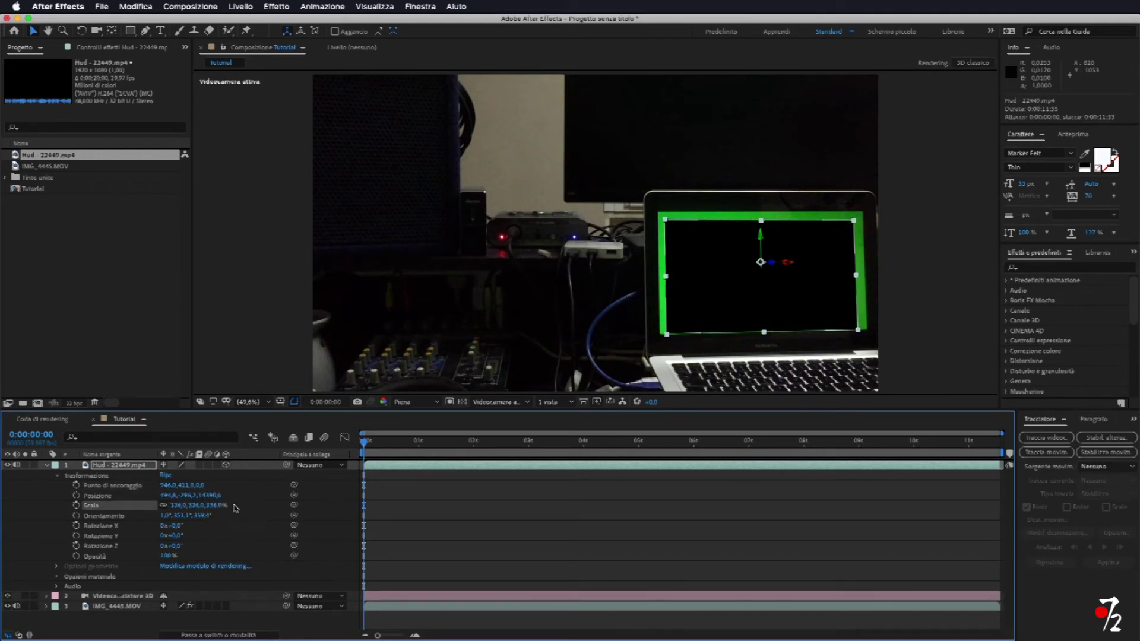
Nudge the HUD position slightly upward and set its X Rotation to -1°
click(184, 495)
drag(186, 486, 200, 485)
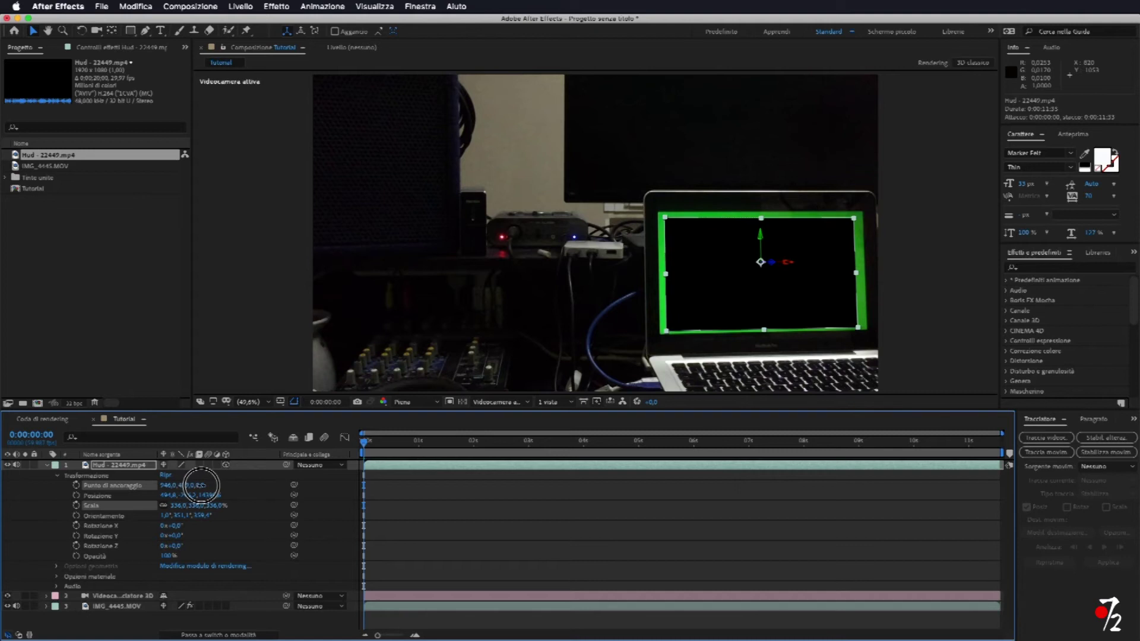
mouse_move(200, 485)
mouse_down()
mouse_move(228, 503)
mouse_move(164, 488)
mouse_move(187, 485)
mouse_up()
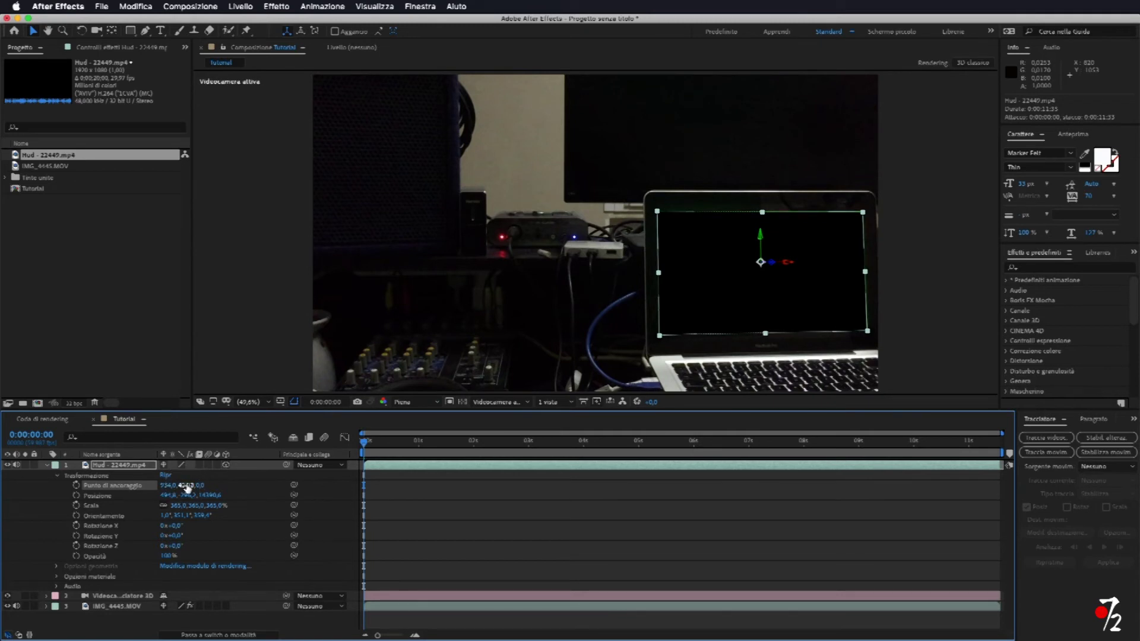
drag(178, 528, 174, 524)
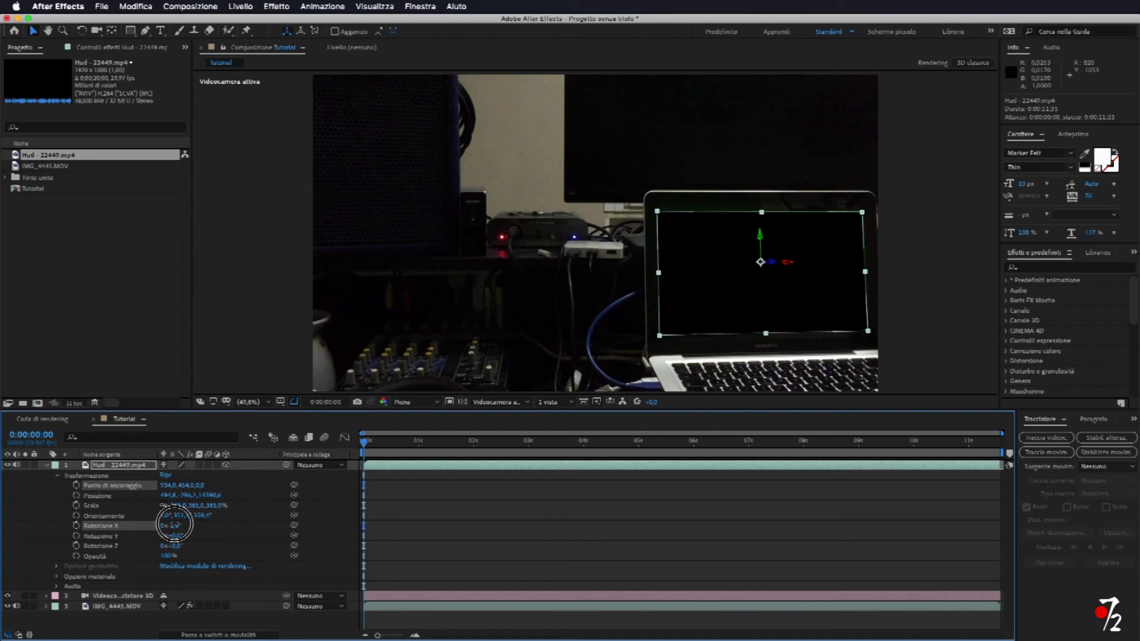
drag(174, 525, 193, 529)
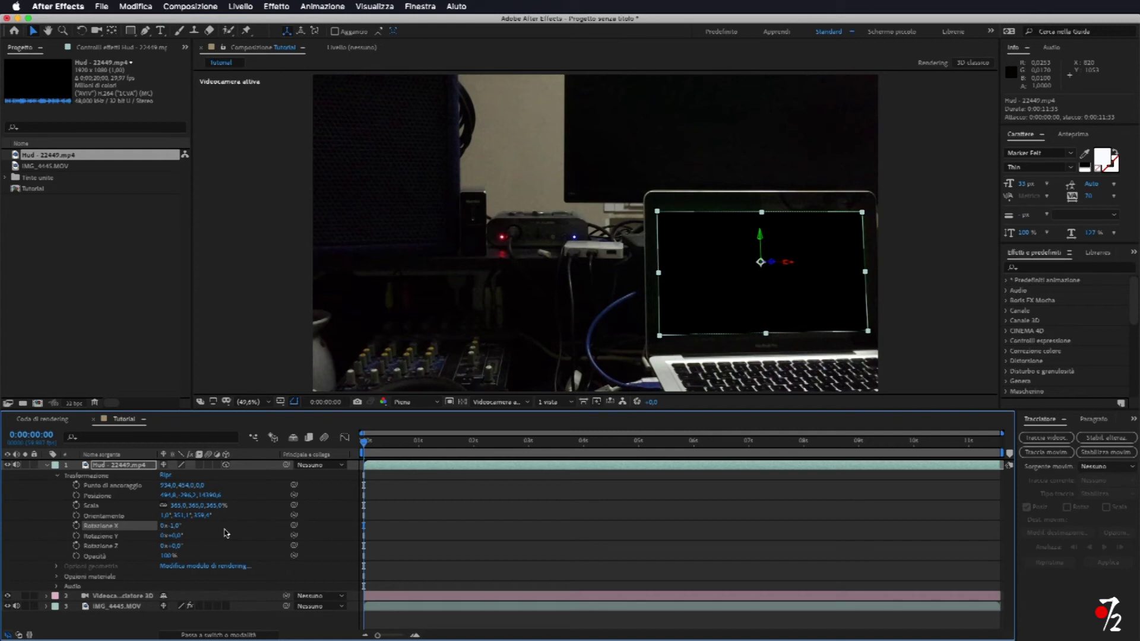
Hide the HUD layer, then apply Keylight (1.2), found by searching 'keyl', to IMG_4445.MOV
click(8, 467)
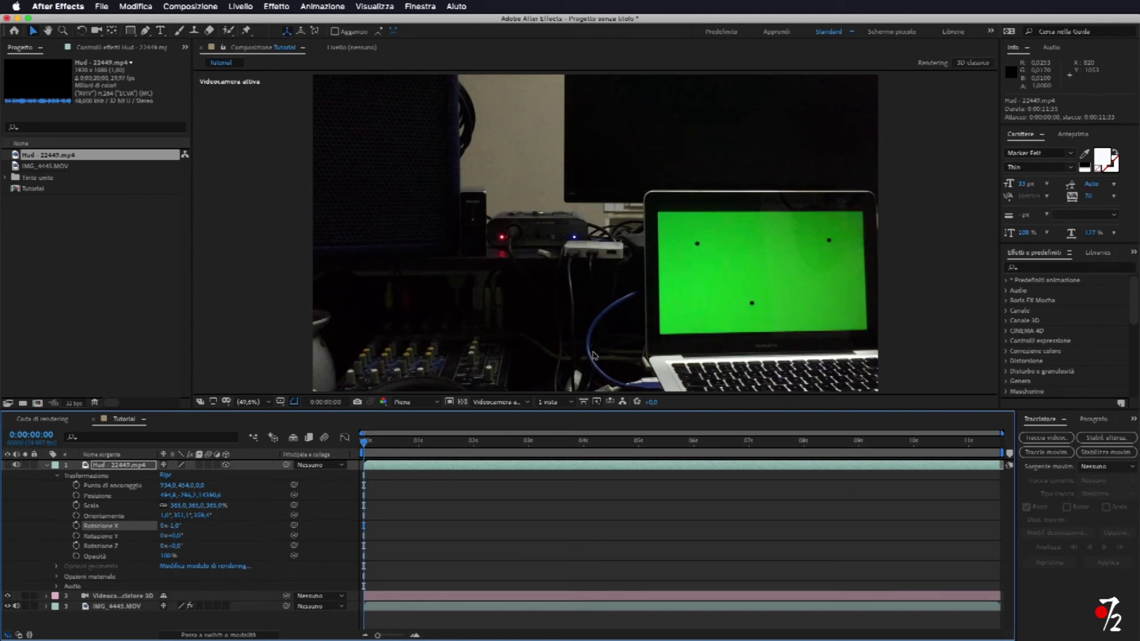
click(1046, 271)
click(1038, 272)
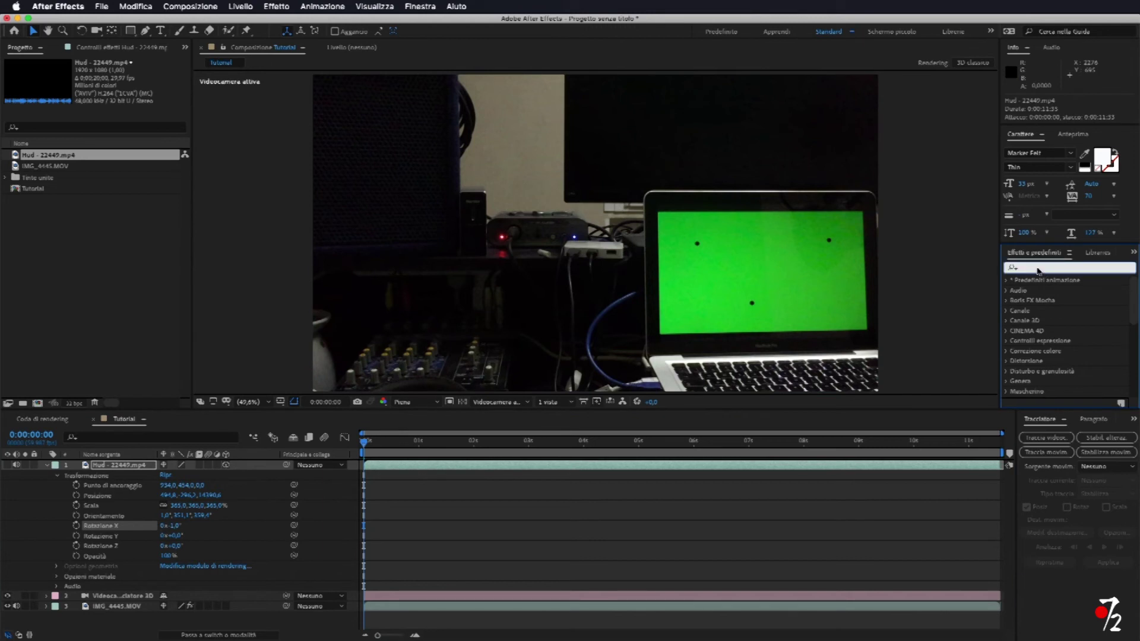
text(keyl)
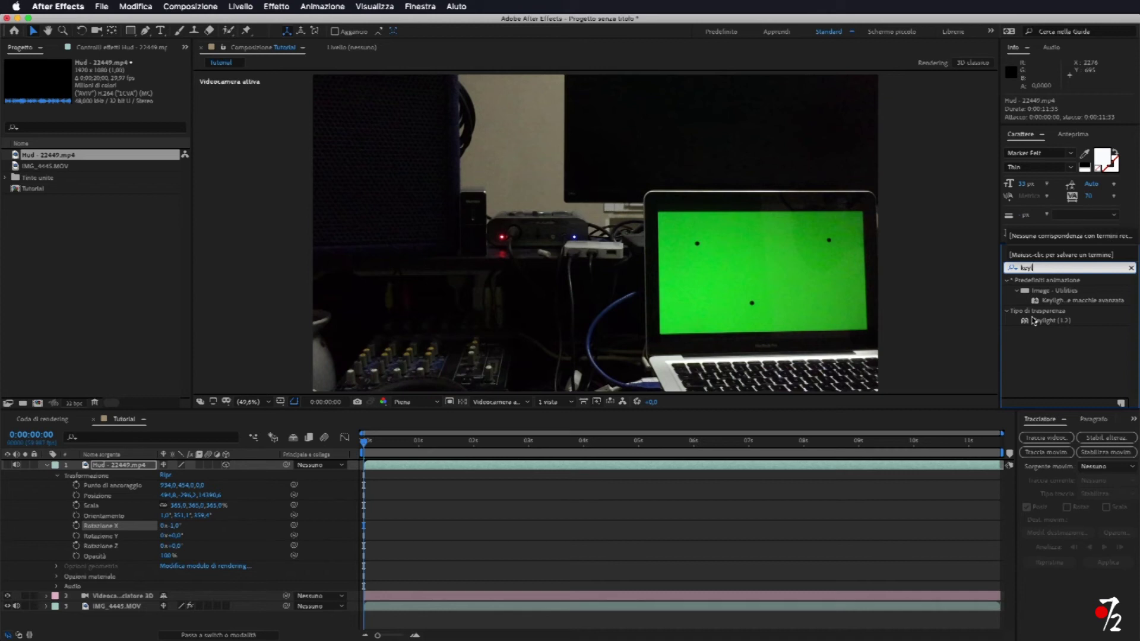
click(1058, 322)
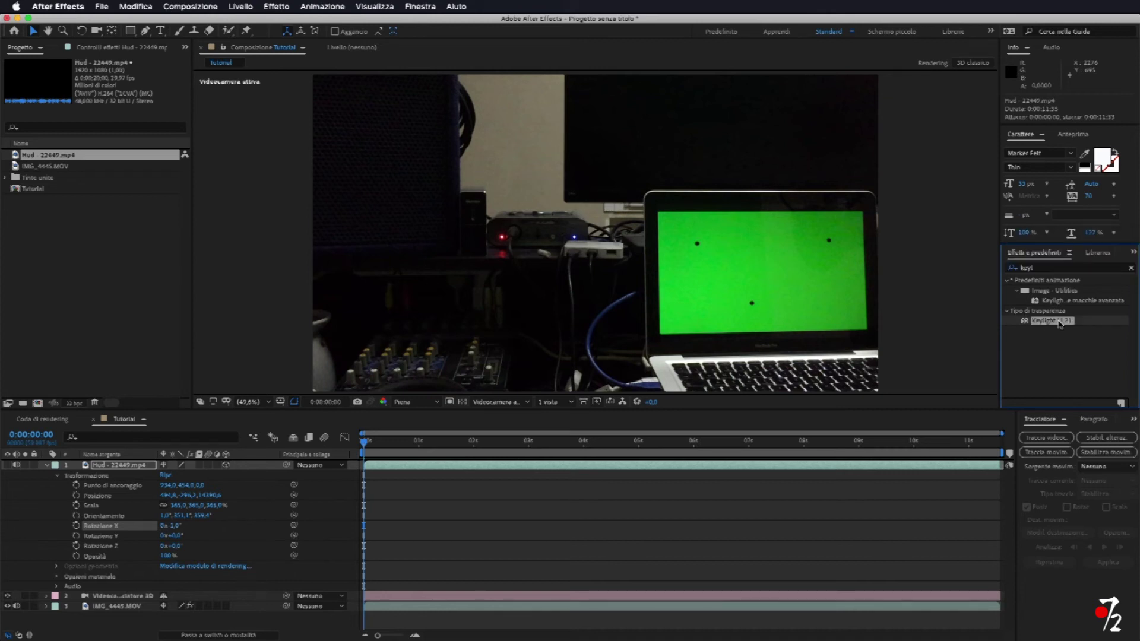
drag(1059, 324, 763, 276)
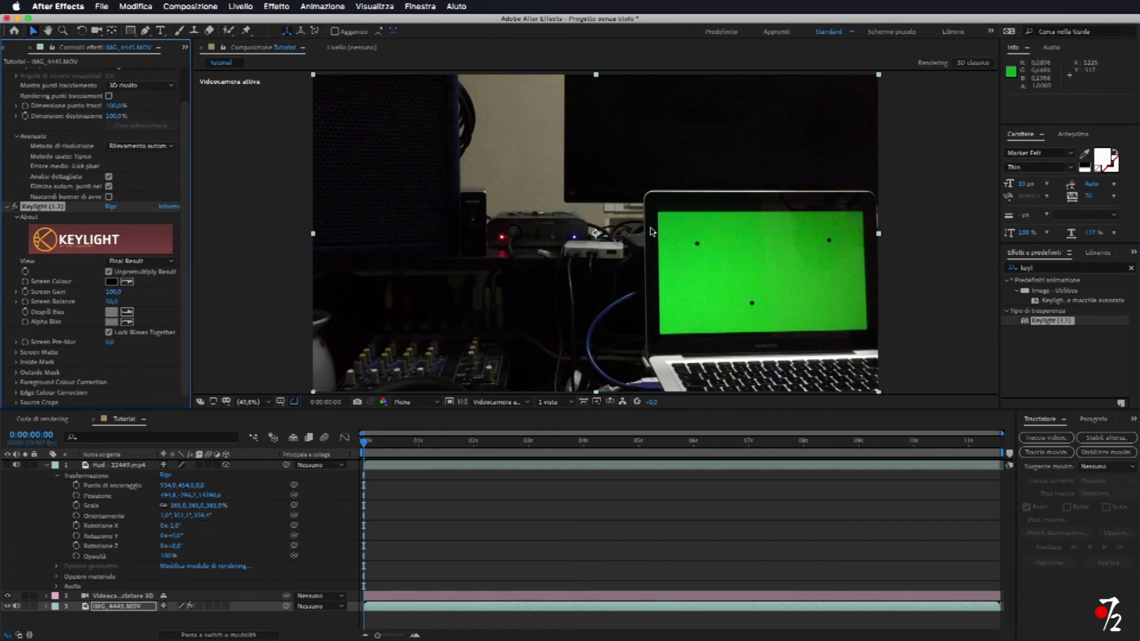
Eyedrop the laptop screen's green as Keylight's Screen Colour, then unhide and collapse the HUD layer
click(110, 282)
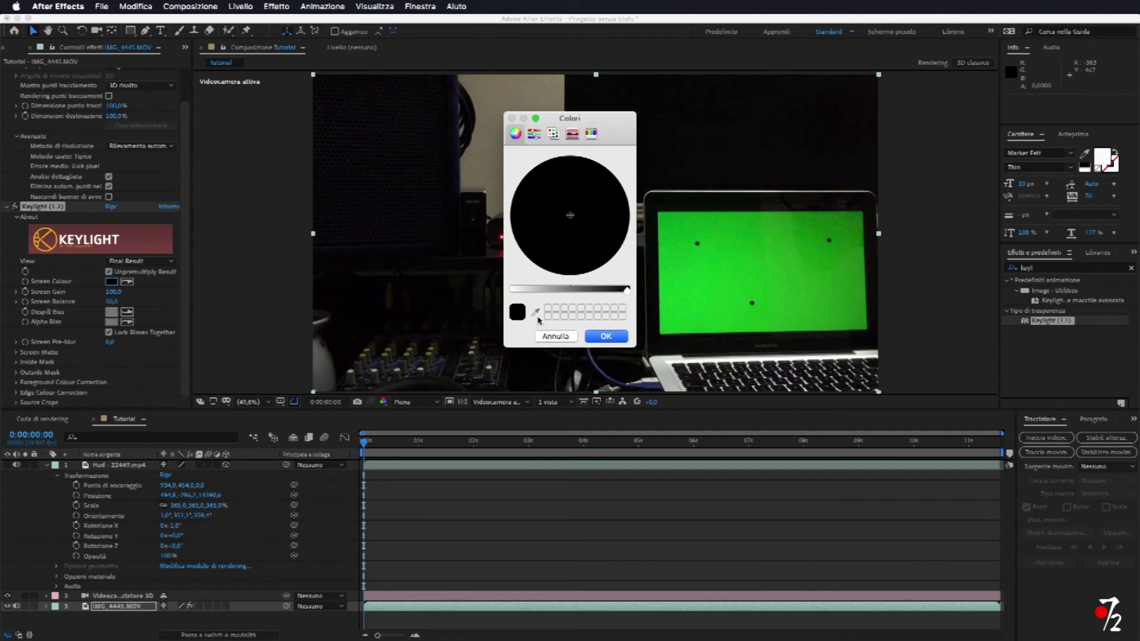
click(536, 312)
click(766, 266)
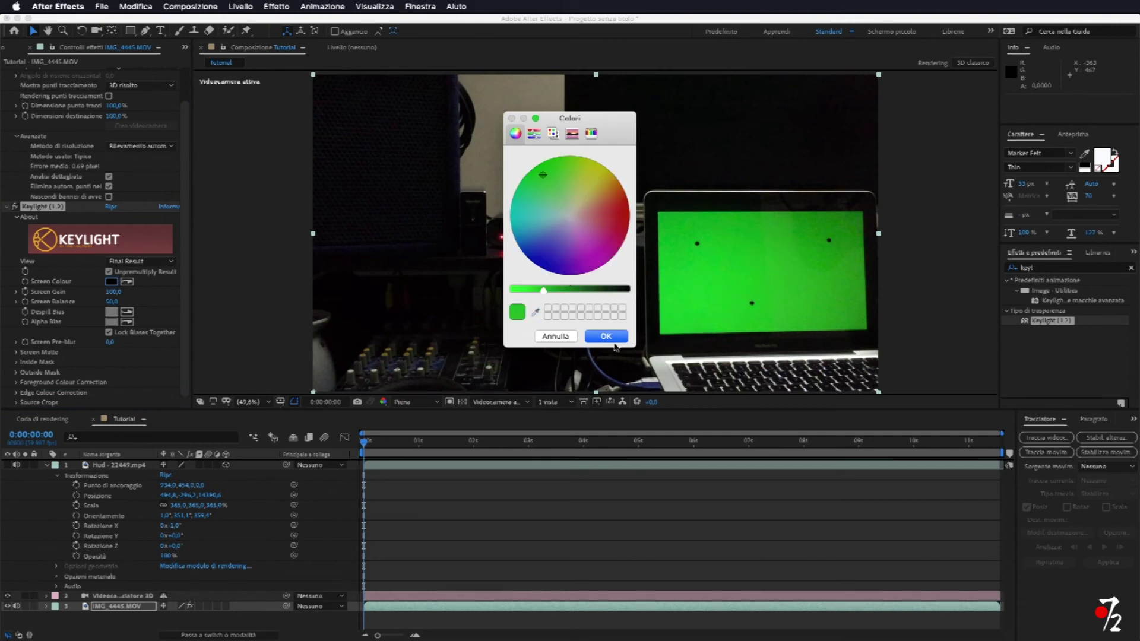
click(611, 337)
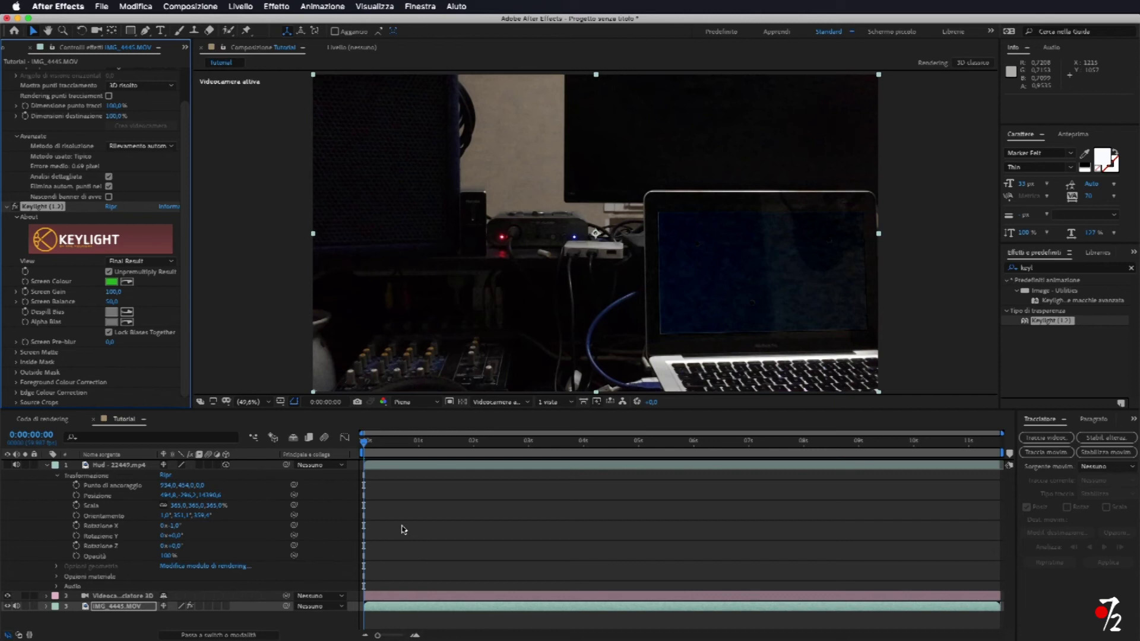
click(7, 465)
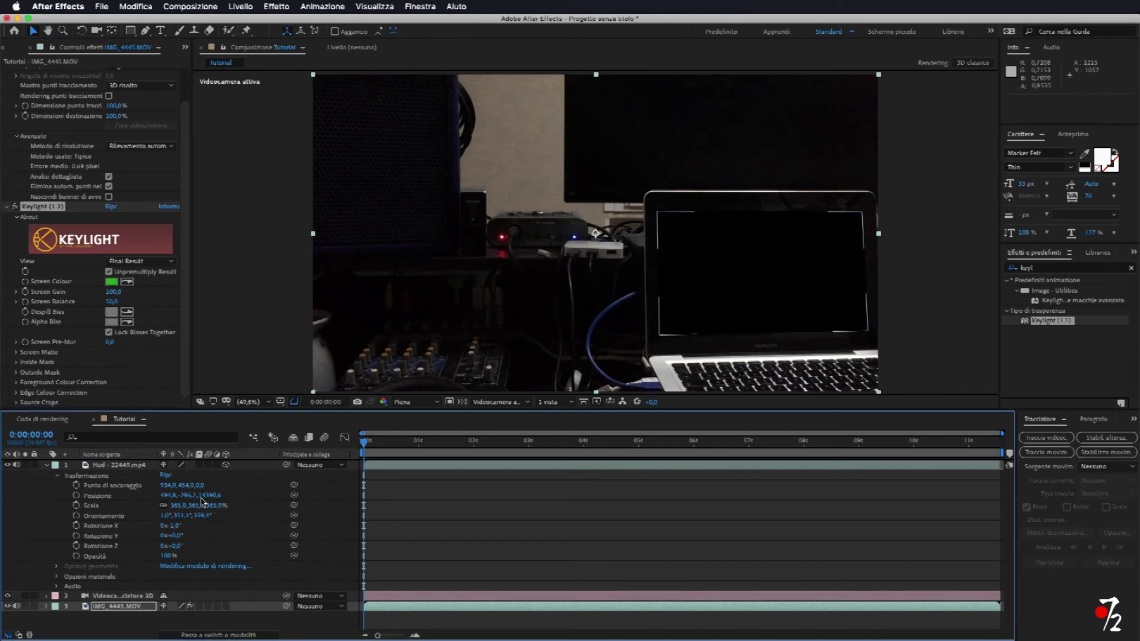
click(47, 465)
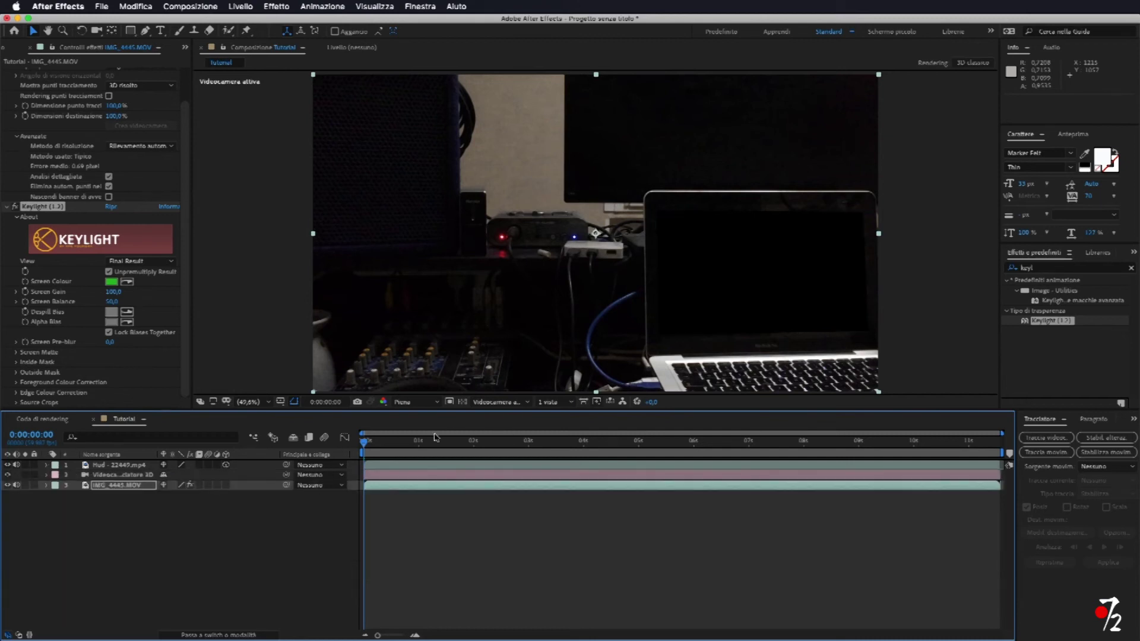
drag(364, 442, 387, 443)
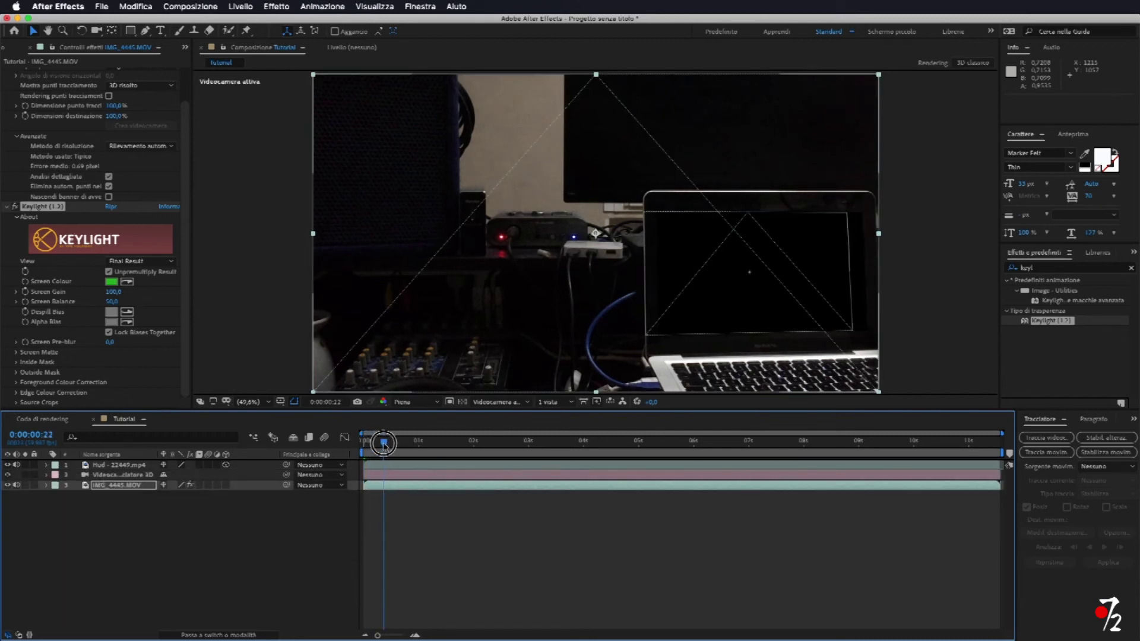
key(space)
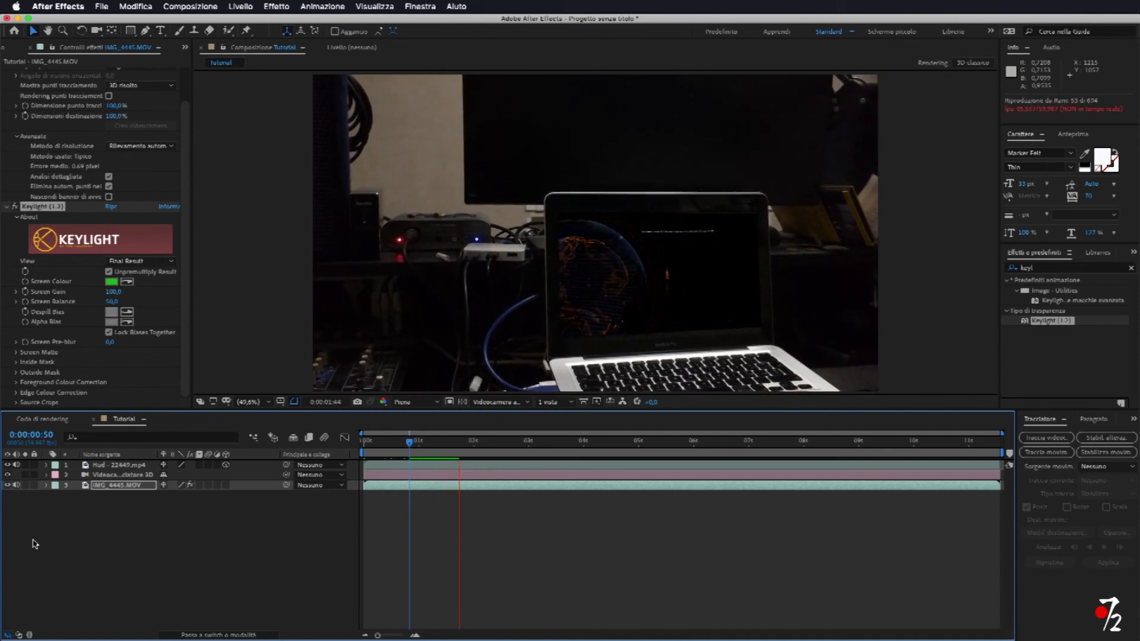
key(space)
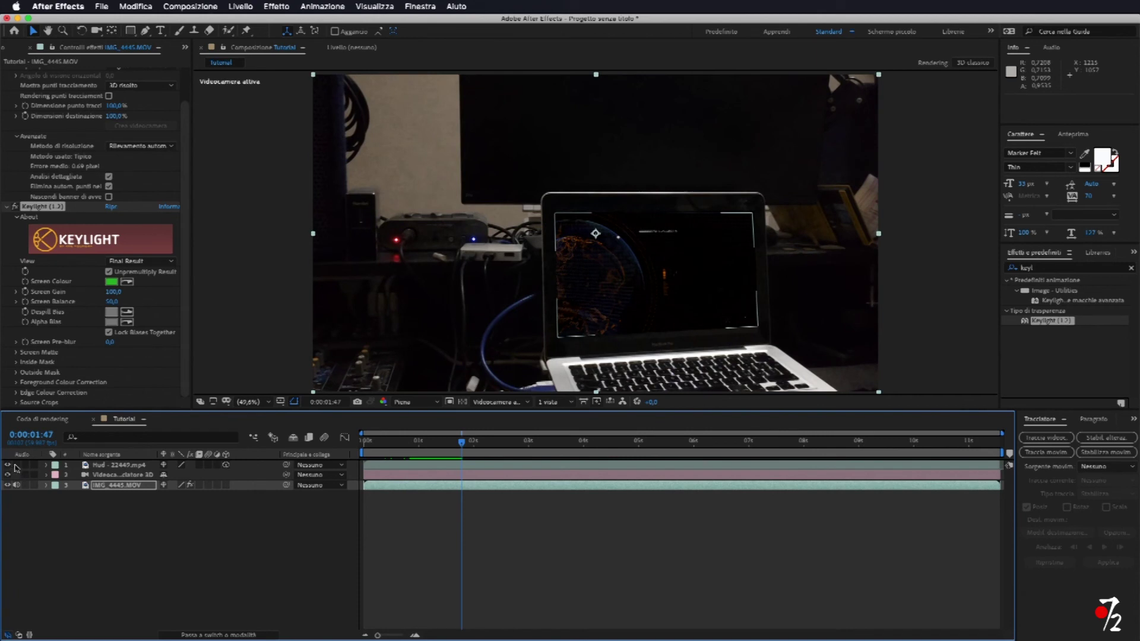
key(space)
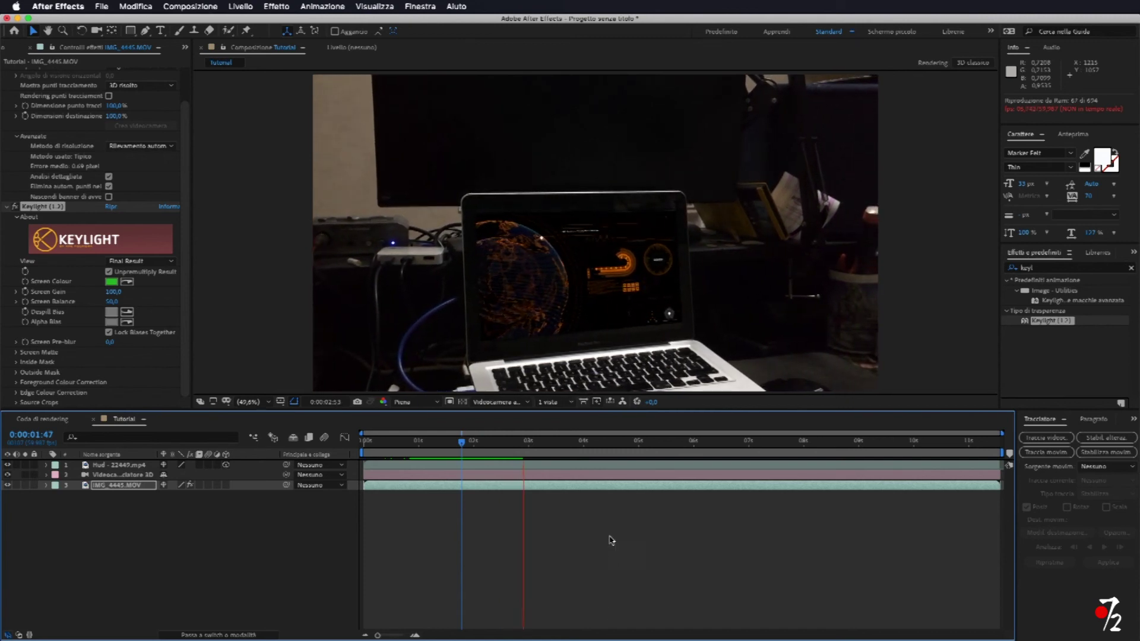
key(space)
drag(534, 442, 843, 458)
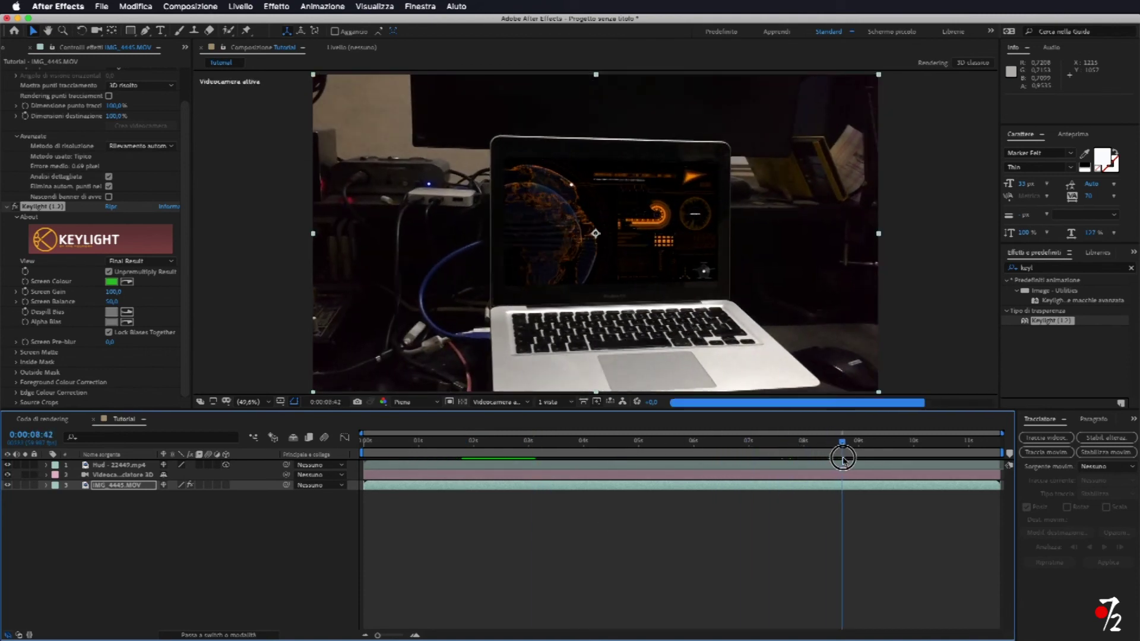
click(594, 546)
key(space)
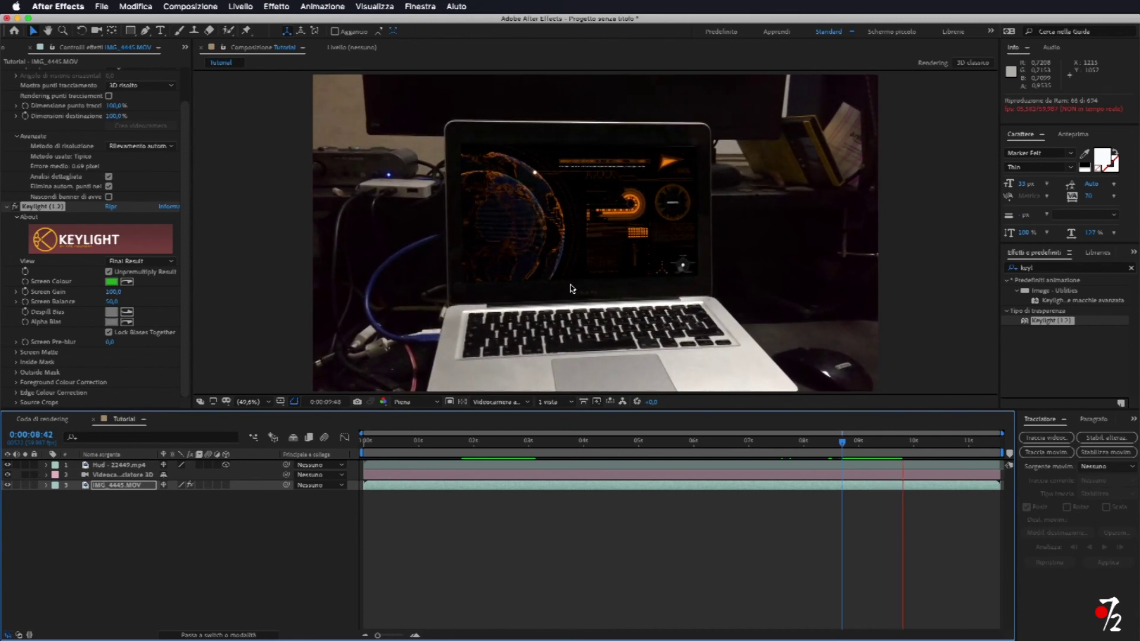
click(395, 452)
drag(396, 444, 476, 454)
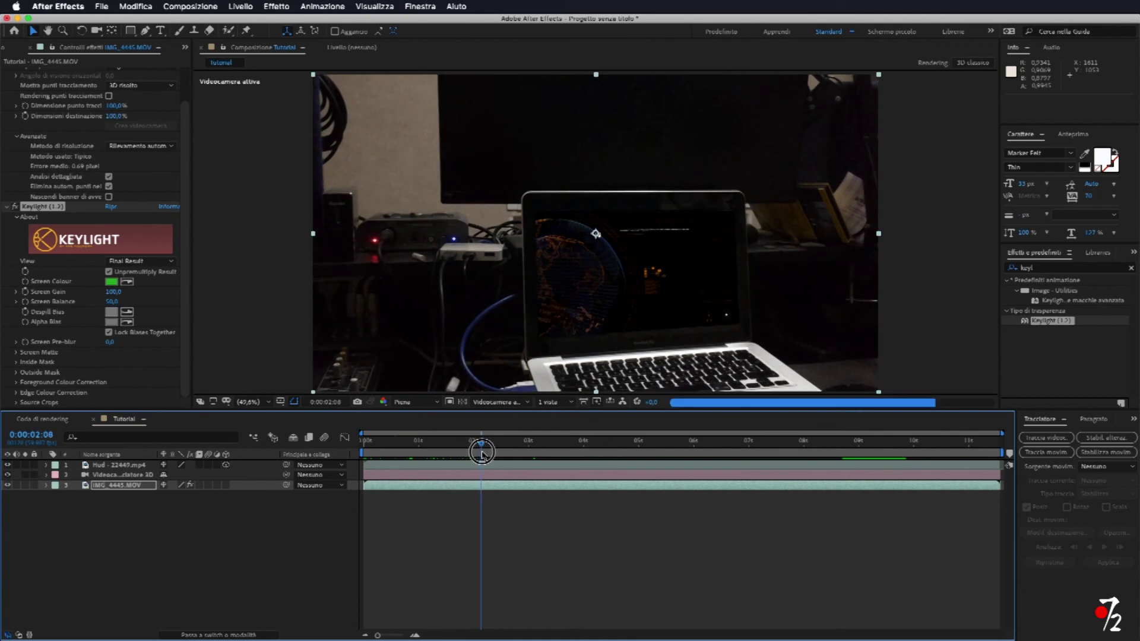
drag(479, 454, 491, 454)
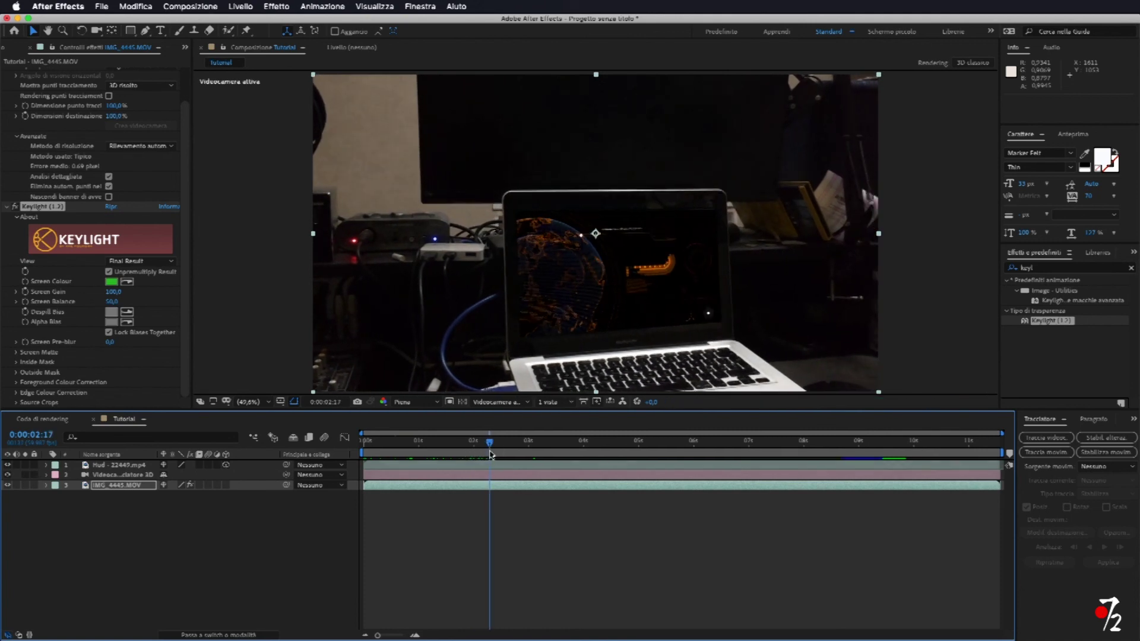